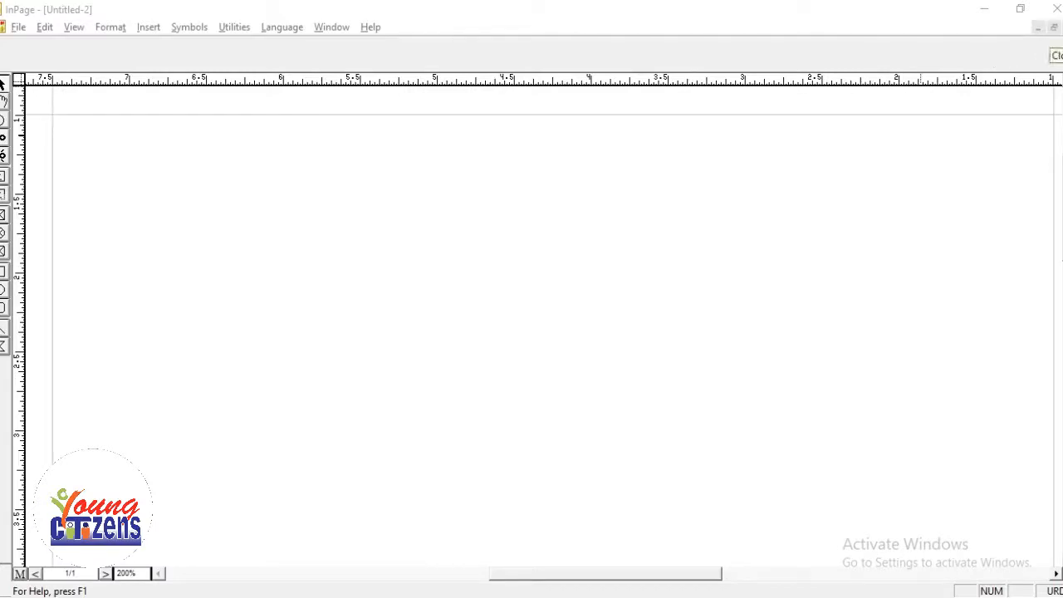
{"action": "left_click", "coordinate": [822, 106]}
{"action": "left_click", "coordinate": [1004, 143]}
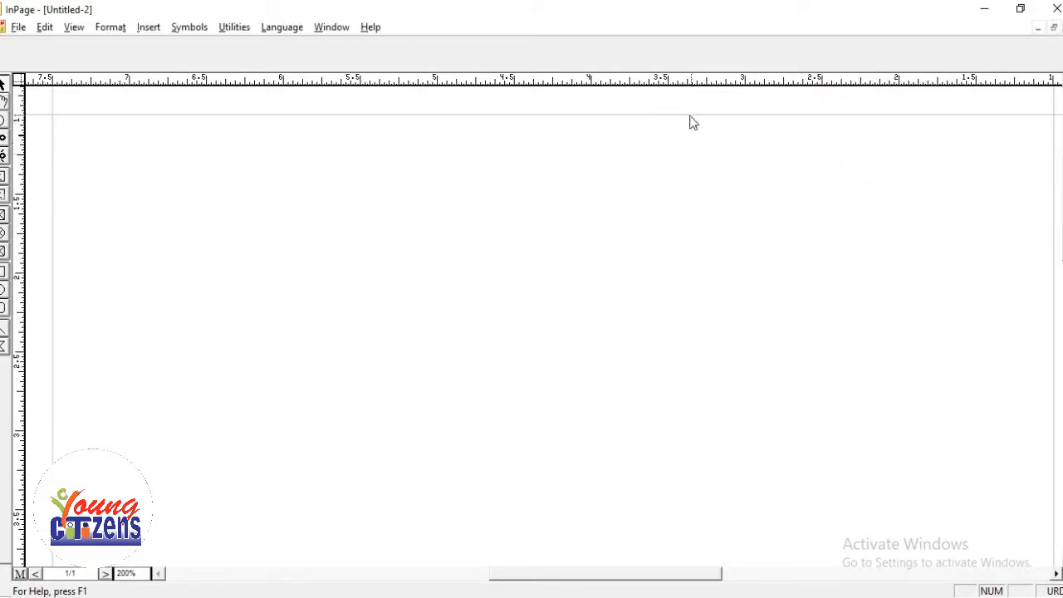
{"action": "left_click", "coordinate": [4, 100]}
{"action": "left_click", "coordinate": [330, 183]}
{"action": "left_click", "coordinate": [675, 199]}
{"action": "left_click", "coordinate": [802, 193]}
{"action": "left_click", "coordinate": [625, 195]}
{"action": "left_click", "coordinate": [141, 139]}
{"action": "left_click", "coordinate": [687, 166]}
Draw a text box about 2.18" wide near the page's upper margin and import hafi poetry.TXT into it.
{"action": "left_click", "coordinate": [4, 197]}
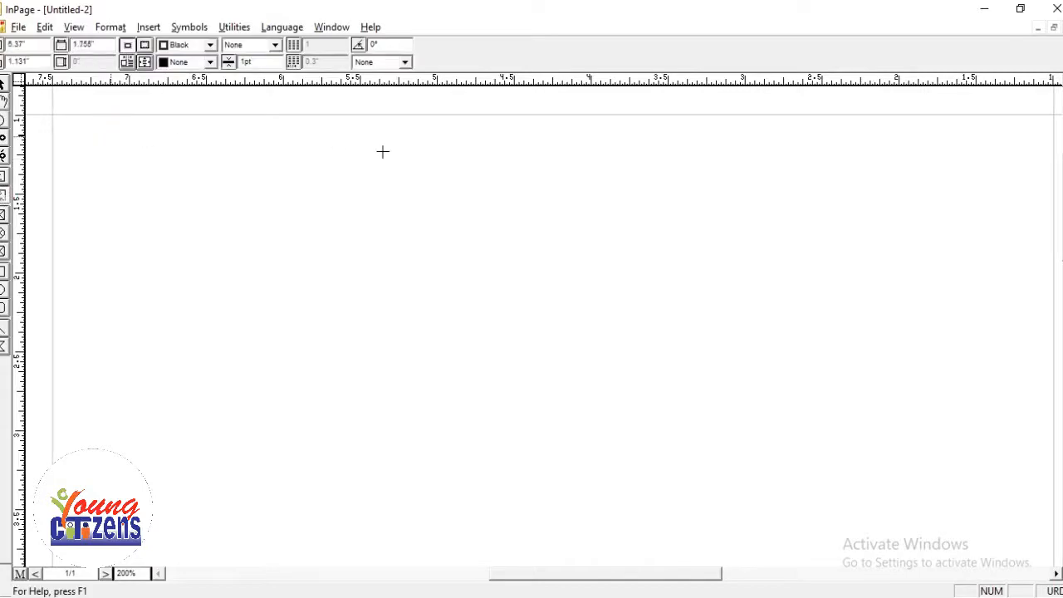
{"action": "left_click_drag", "start_coordinate": [439, 153], "coordinate": [447, 154]}
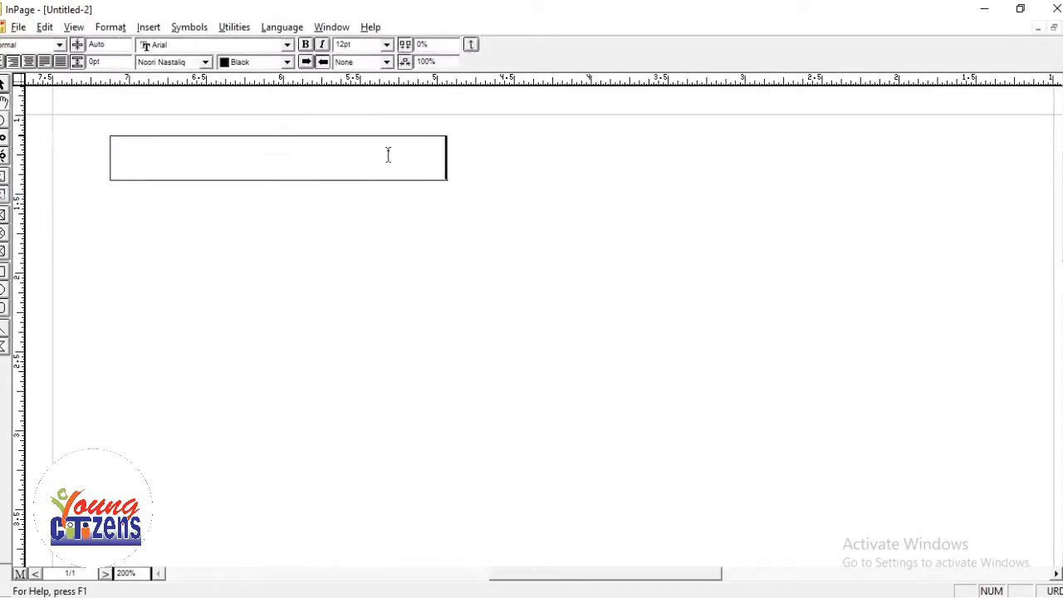
{"action": "left_click", "coordinate": [17, 27]}
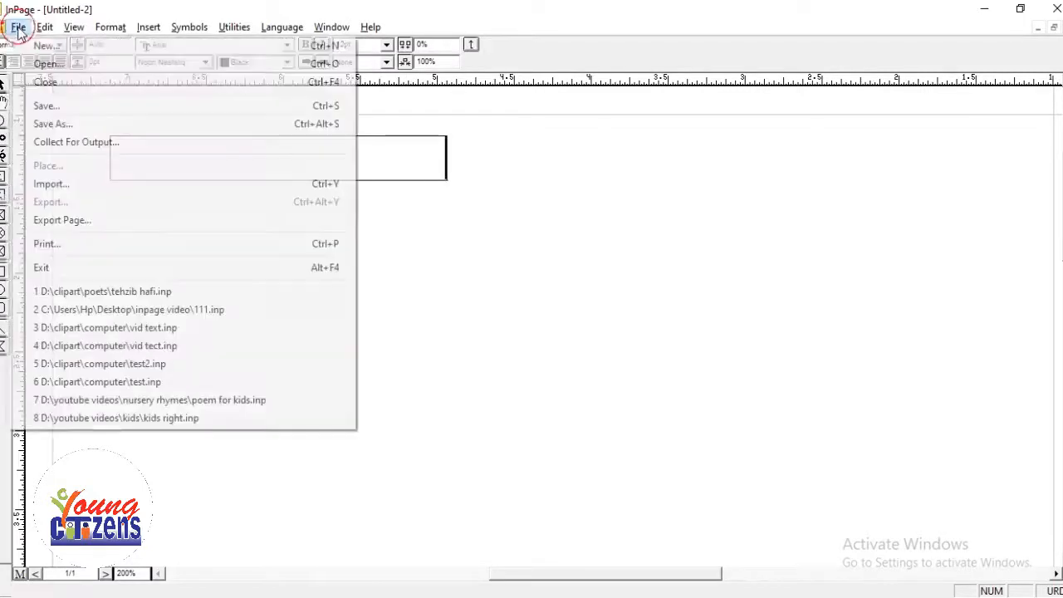
{"action": "left_click", "coordinate": [67, 184]}
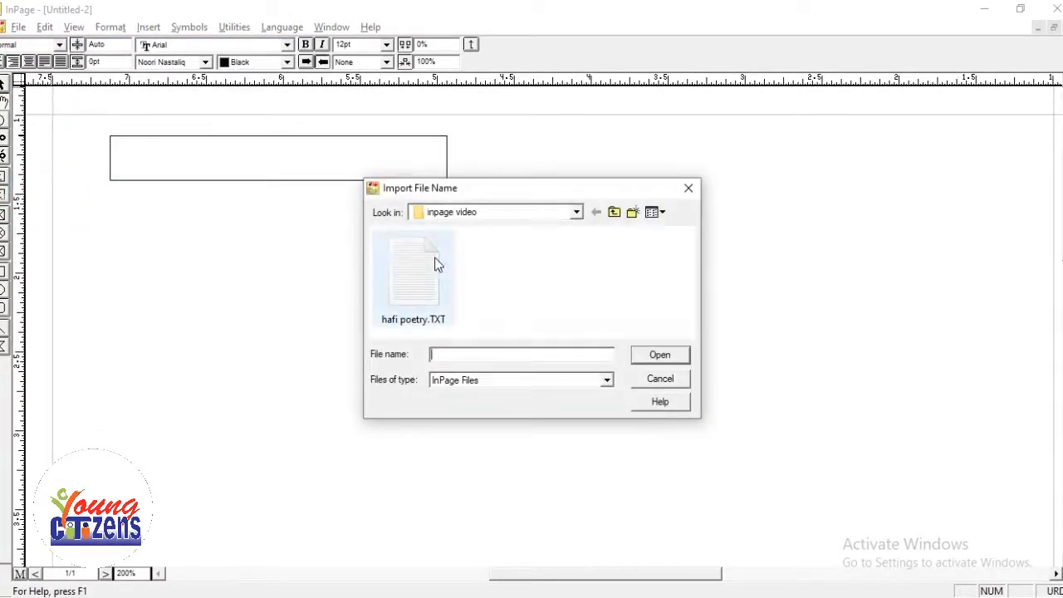
{"action": "double_click", "coordinate": [425, 274]}
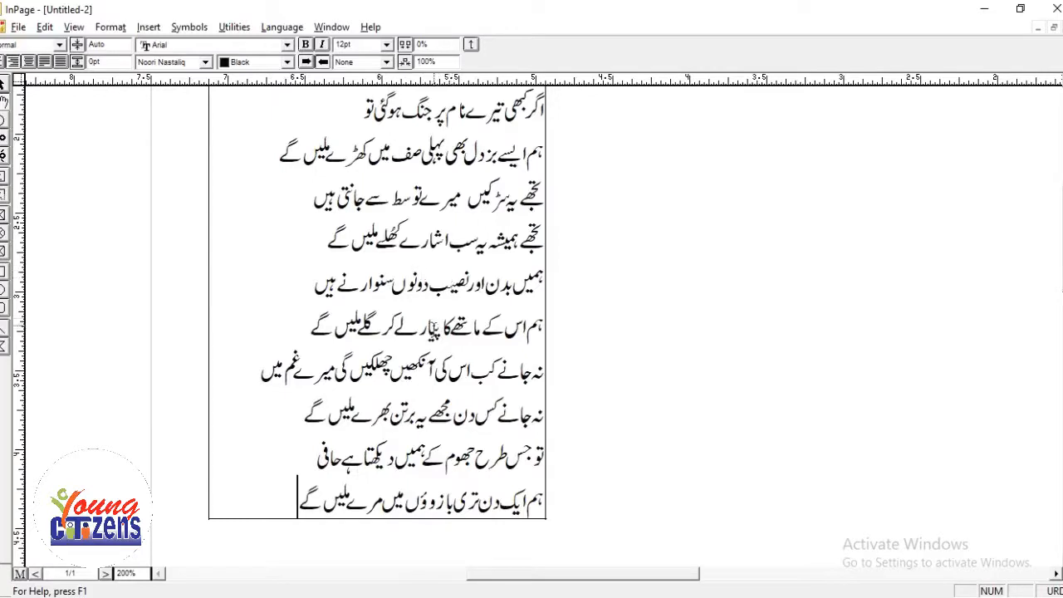
Set all of the imported poem text to 18 pt with a line leading of 26 pt.
{"action": "key", "text": "ctrl+a"}
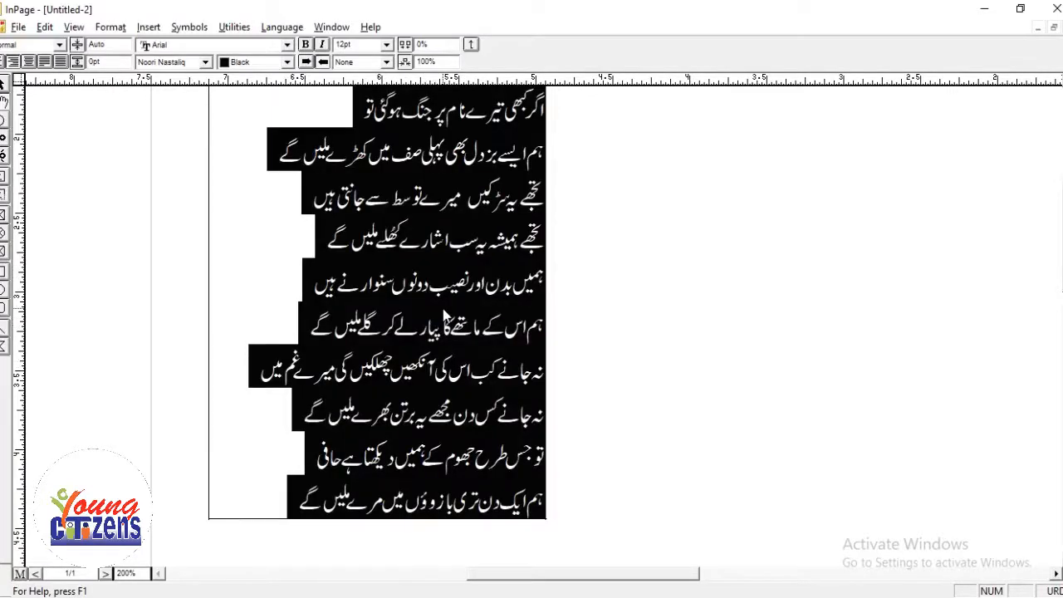
{"action": "left_click", "coordinate": [362, 47]}
{"action": "type", "text": "18"}
{"action": "left_click", "coordinate": [117, 45]}
{"action": "left_click_drag", "start_coordinate": [117, 46], "coordinate": [88, 49]}
{"action": "type", "text": "26"}
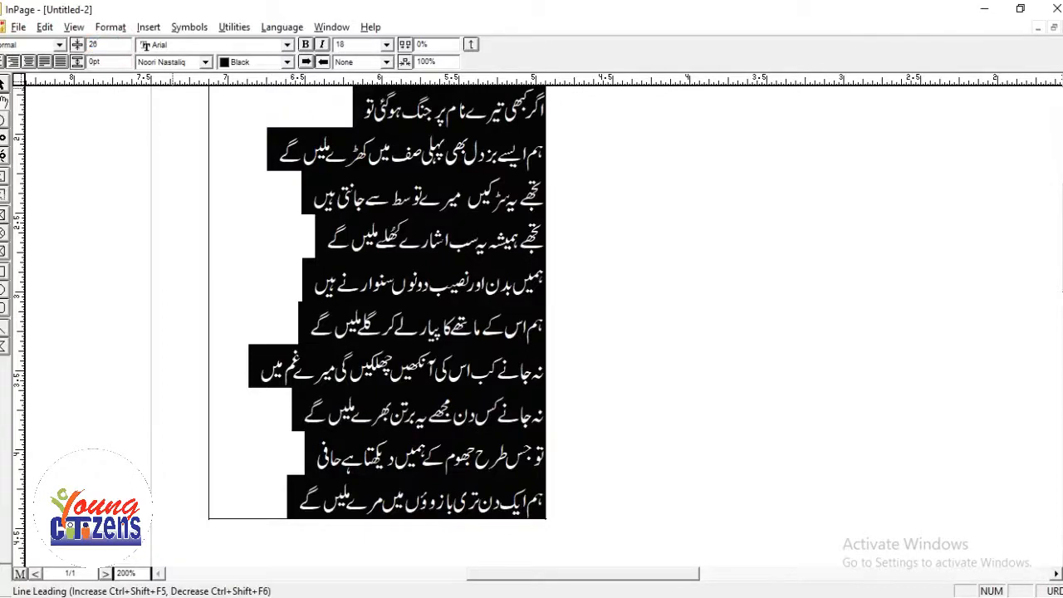
{"action": "key", "text": "Return"}
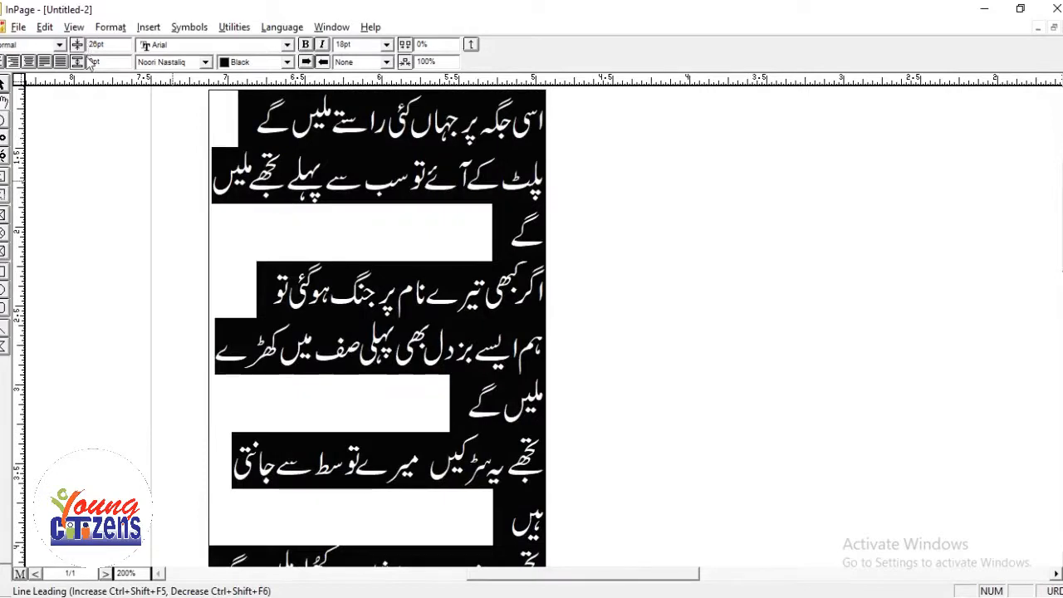
Widen the poem's text box to about 2.94" so that each verse fits on a single line.
{"action": "key", "text": "F5"}
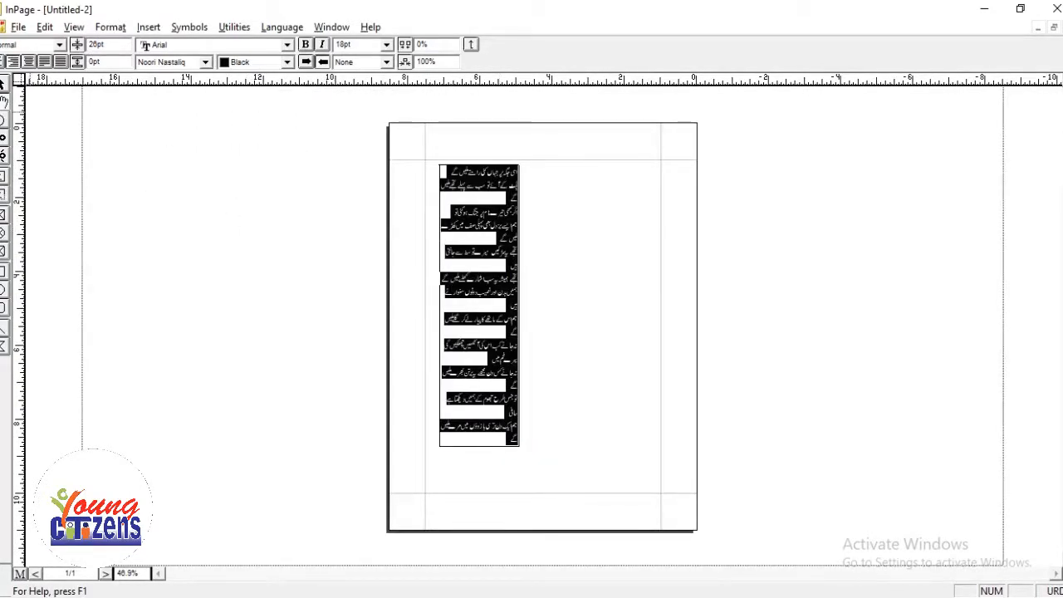
{"action": "left_click", "coordinate": [4, 83]}
{"action": "left_click", "coordinate": [515, 321]}
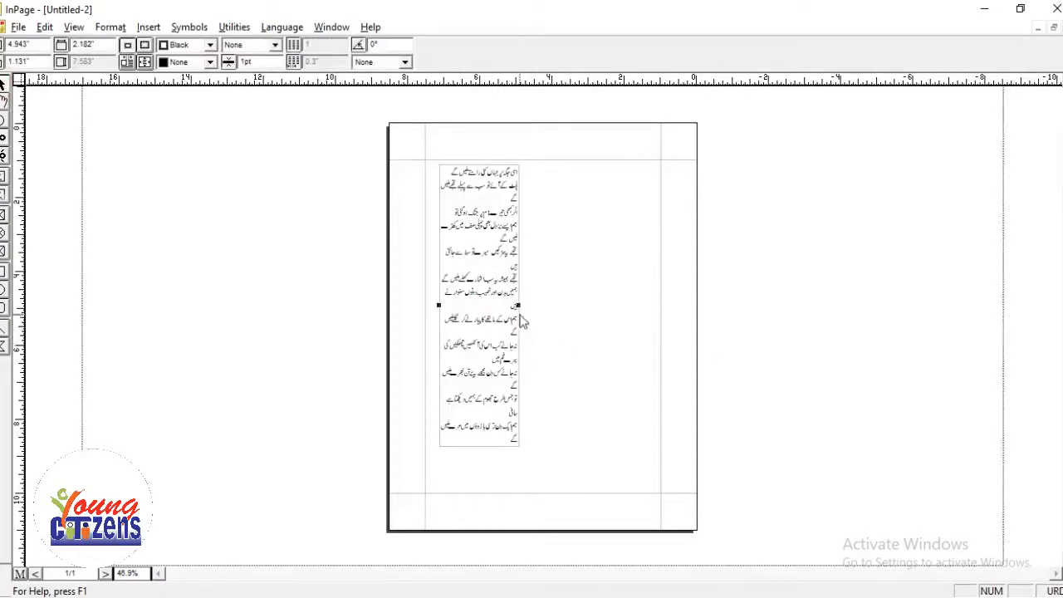
{"action": "left_click_drag", "start_coordinate": [517, 305], "coordinate": [571, 304]}
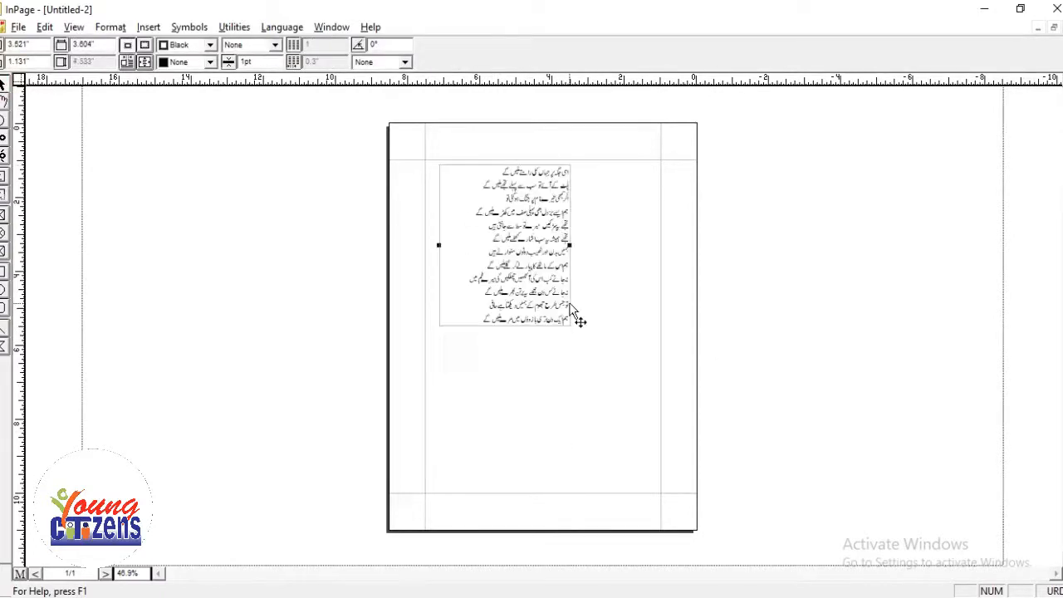
{"action": "left_click_drag", "start_coordinate": [570, 245], "coordinate": [546, 246]}
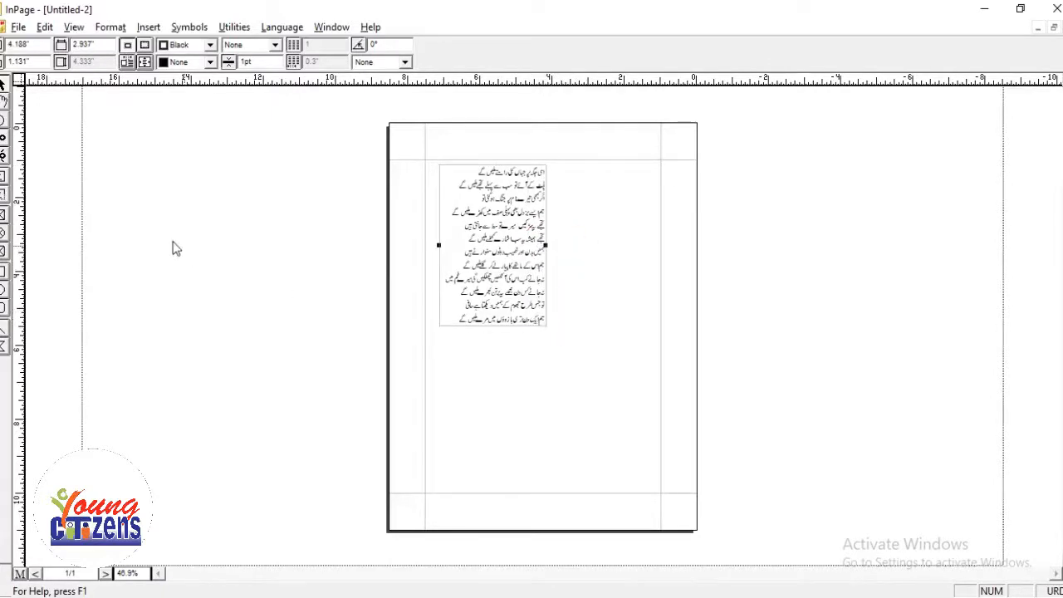
Force-justify all lines of the poem so that they span the full width of the text box.
{"action": "left_click", "coordinate": [4, 101]}
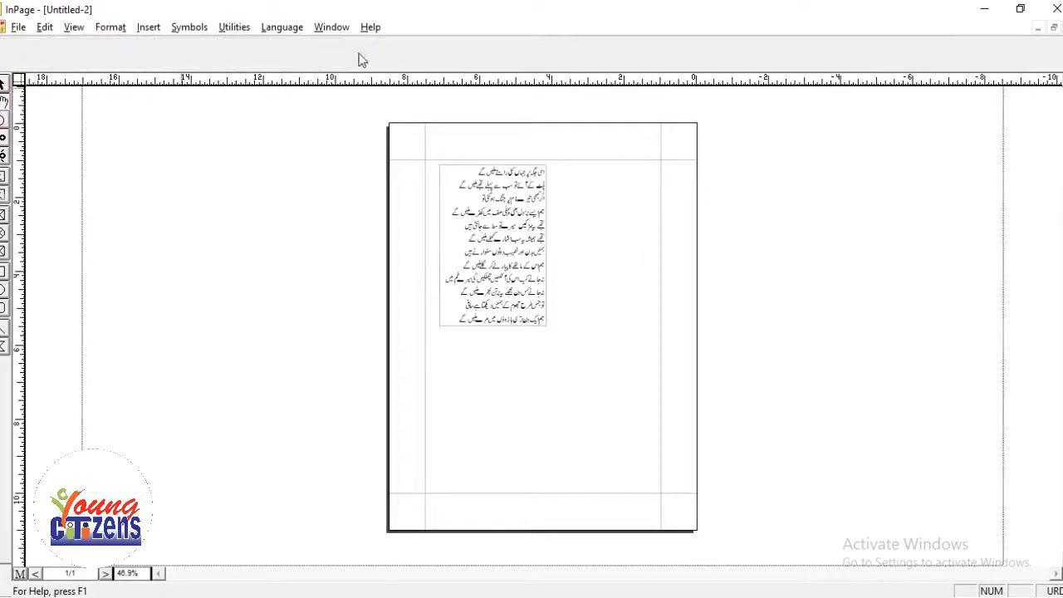
{"action": "triple_click", "coordinate": [479, 201]}
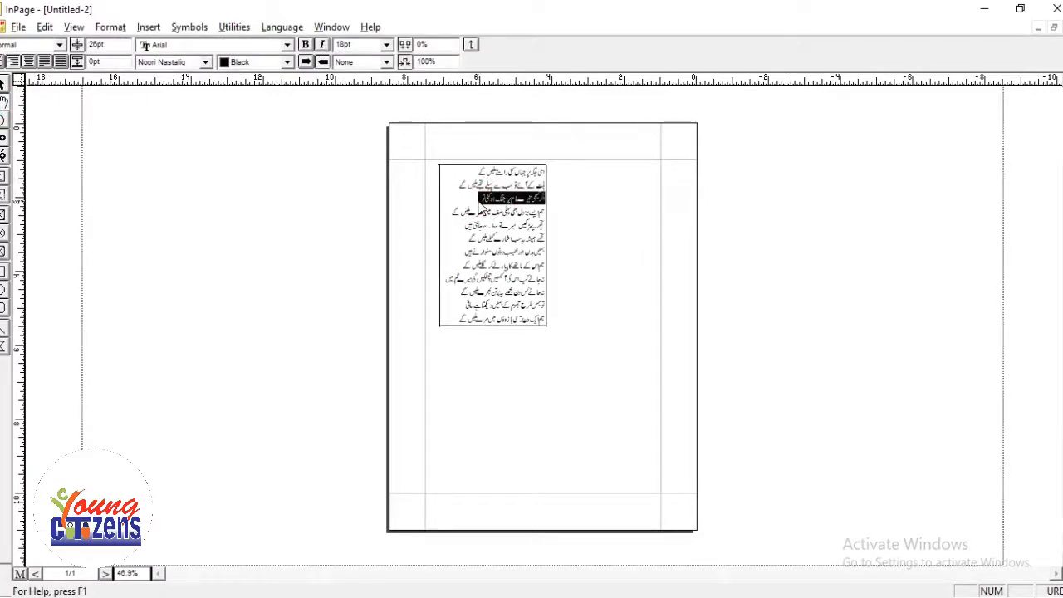
{"action": "key", "text": "ctrl+a"}
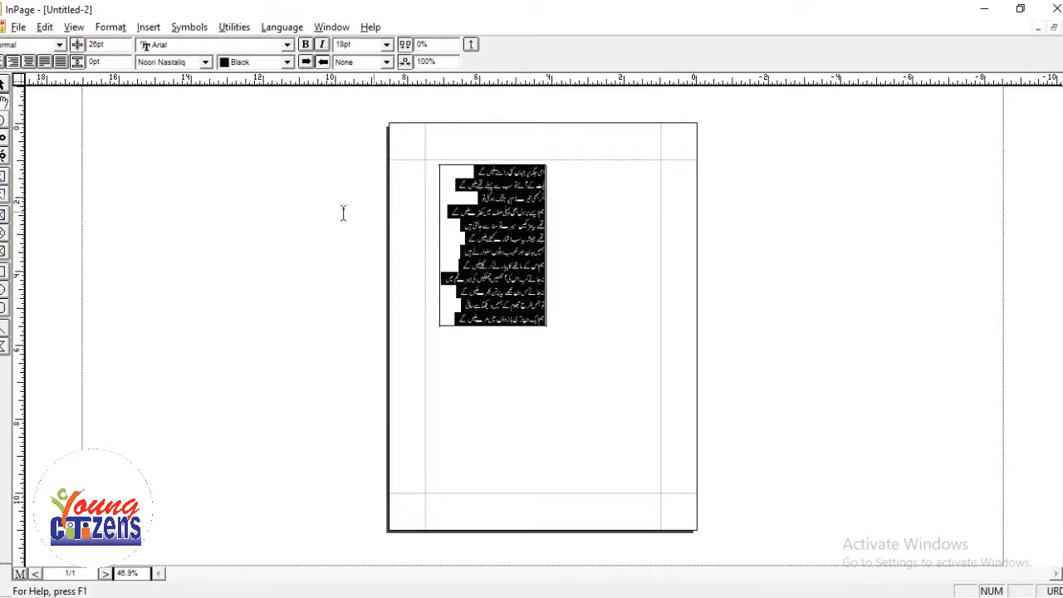
{"action": "left_click", "coordinate": [62, 63]}
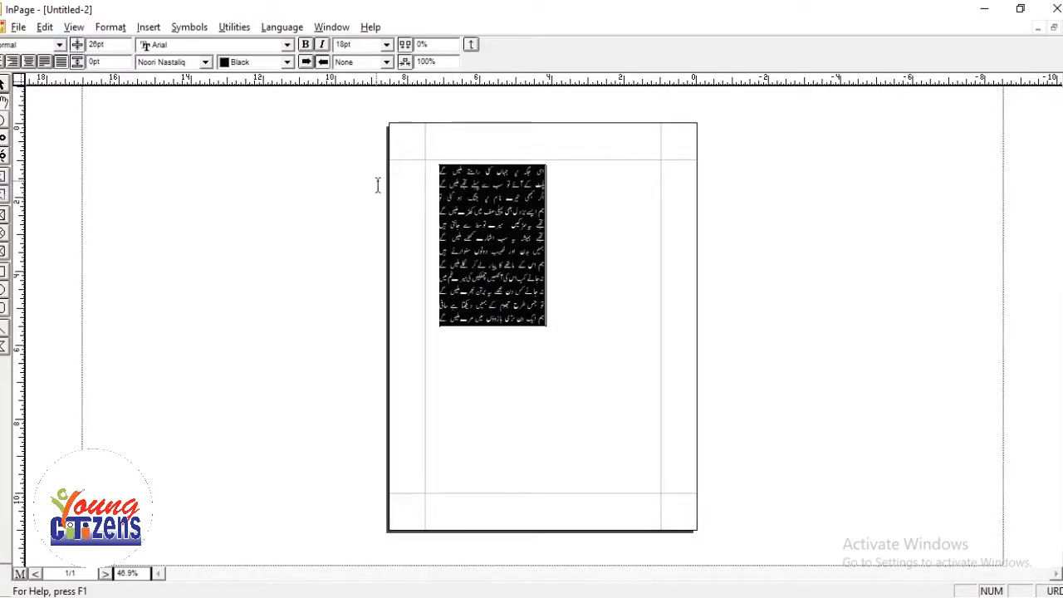
{"action": "left_click", "coordinate": [407, 166]}
{"action": "left_click", "coordinate": [443, 178]}
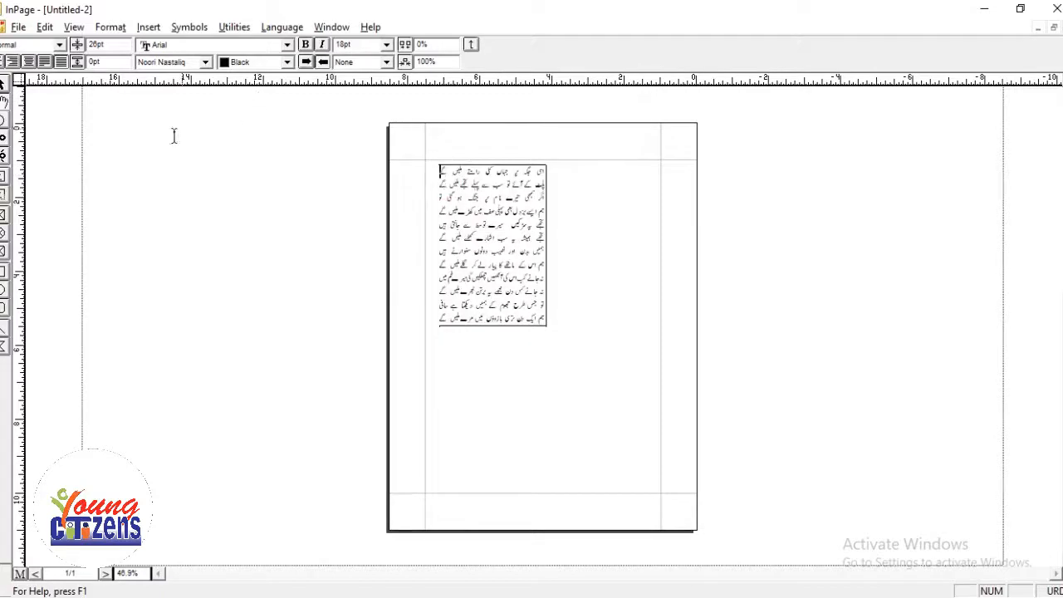
Draw a rectangular picture box about 6.5" by 4.62" between the page margins and send it behind the poem.
{"action": "left_click", "coordinate": [5, 217]}
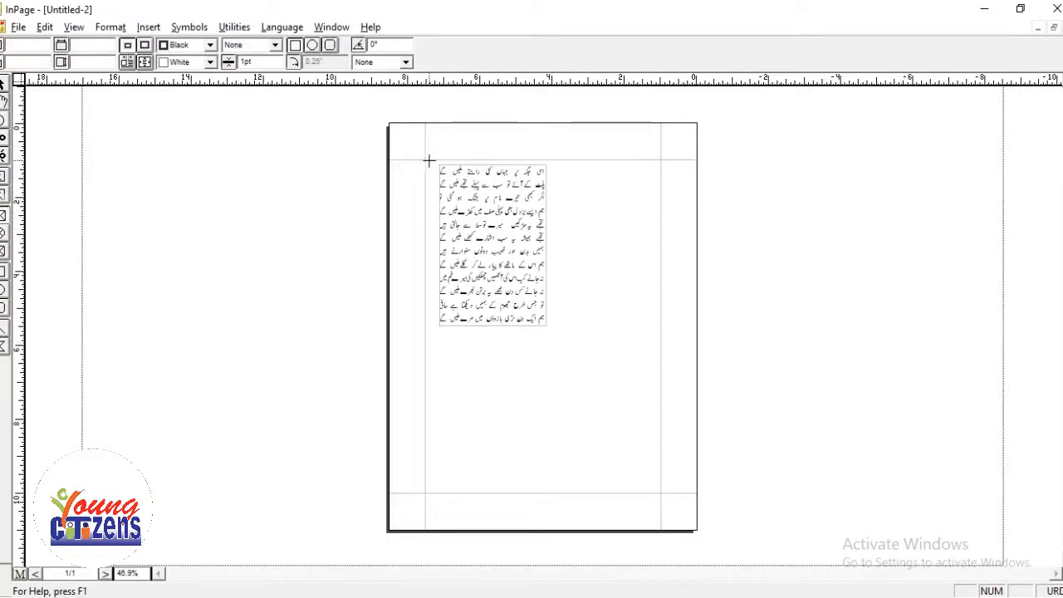
{"action": "left_click_drag", "start_coordinate": [426, 165], "coordinate": [661, 337]}
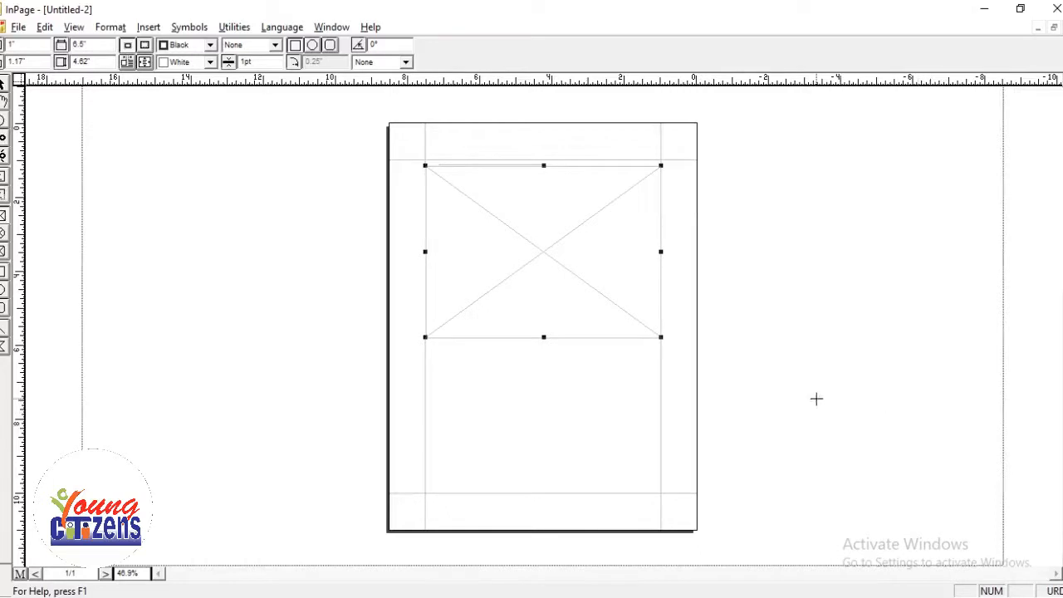
{"action": "left_click", "coordinate": [45, 26]}
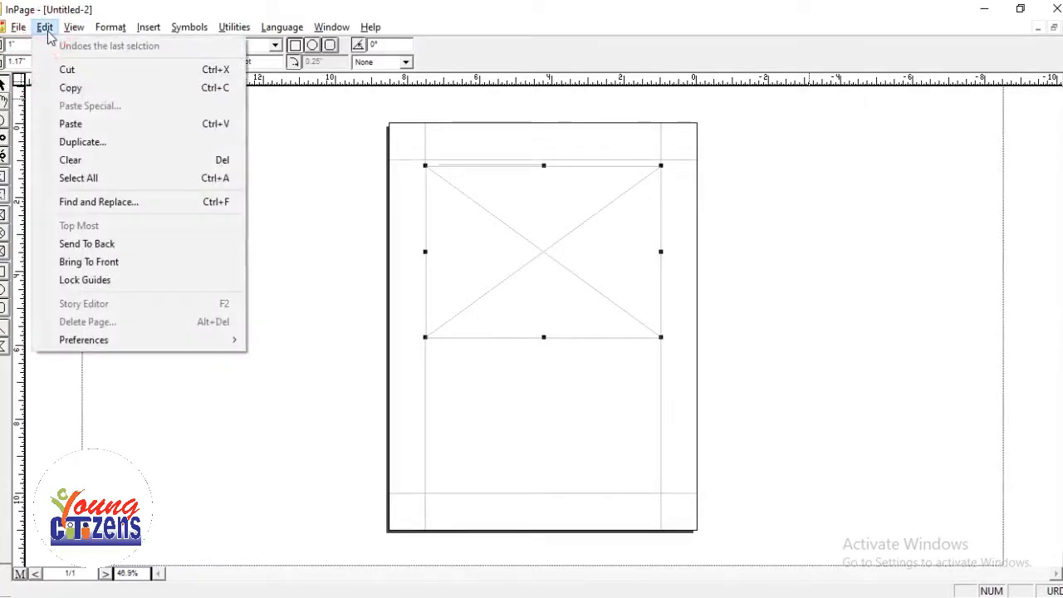
{"action": "left_click", "coordinate": [91, 243]}
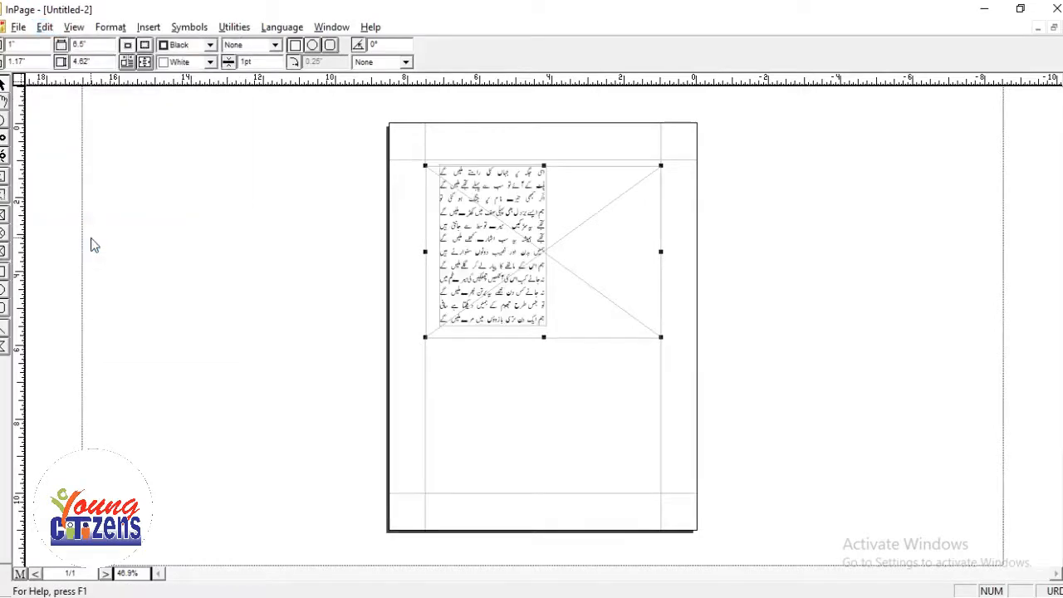
Move the poem's text box slightly down to about 1.29" so that it sits inside the picture box.
{"action": "left_click", "coordinate": [475, 240]}
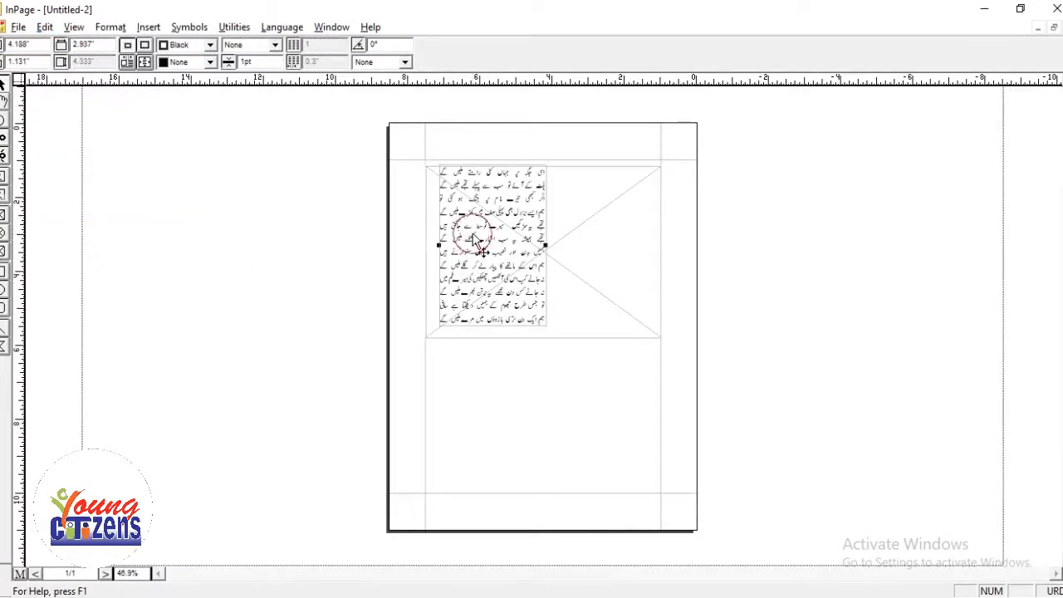
{"action": "left_click_drag", "start_coordinate": [475, 240], "coordinate": [473, 240]}
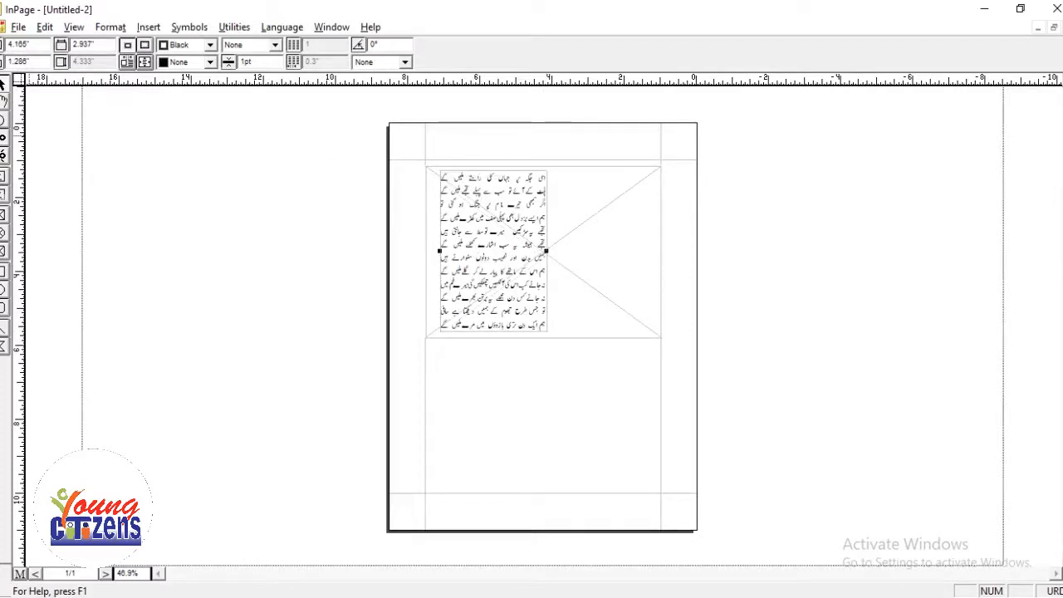
Import Partial-2.jpg into the picture box and shift the image up to the frame's upper edge.
{"action": "left_click", "coordinate": [4, 100]}
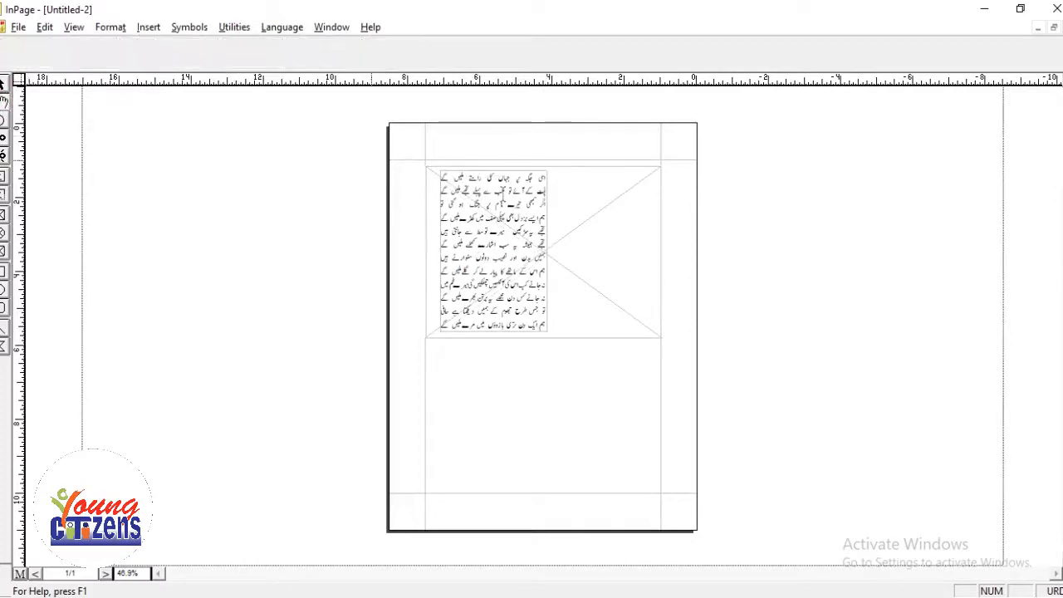
{"action": "double_click", "coordinate": [568, 194]}
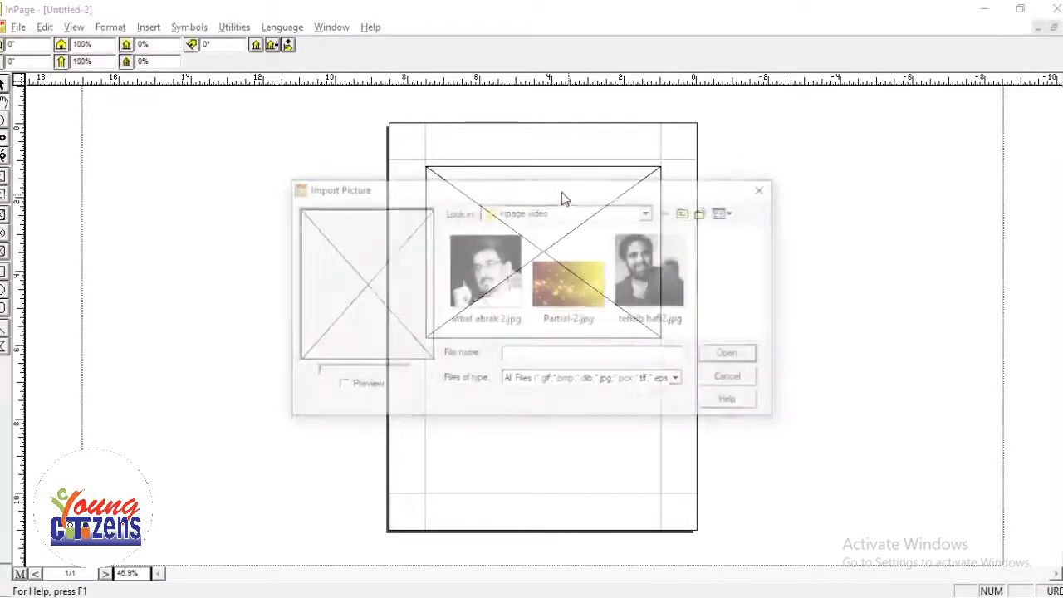
{"action": "double_click", "coordinate": [565, 285]}
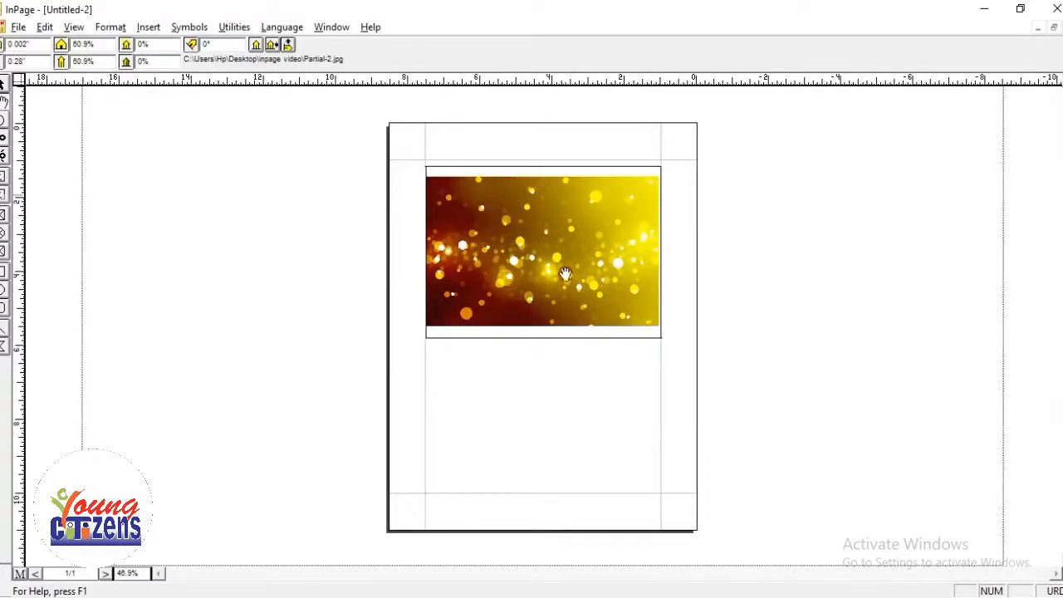
{"action": "left_click_drag", "start_coordinate": [564, 274], "coordinate": [564, 264]}
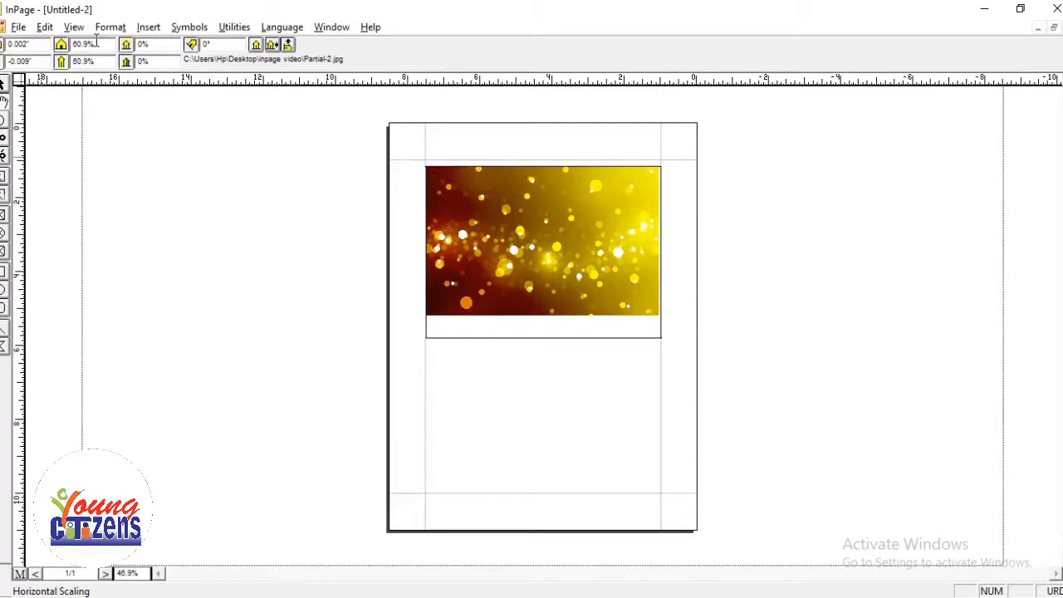
Shorten the picture box to about 3.95" high so that its lower edge meets the image.
{"action": "left_click", "coordinate": [5, 99]}
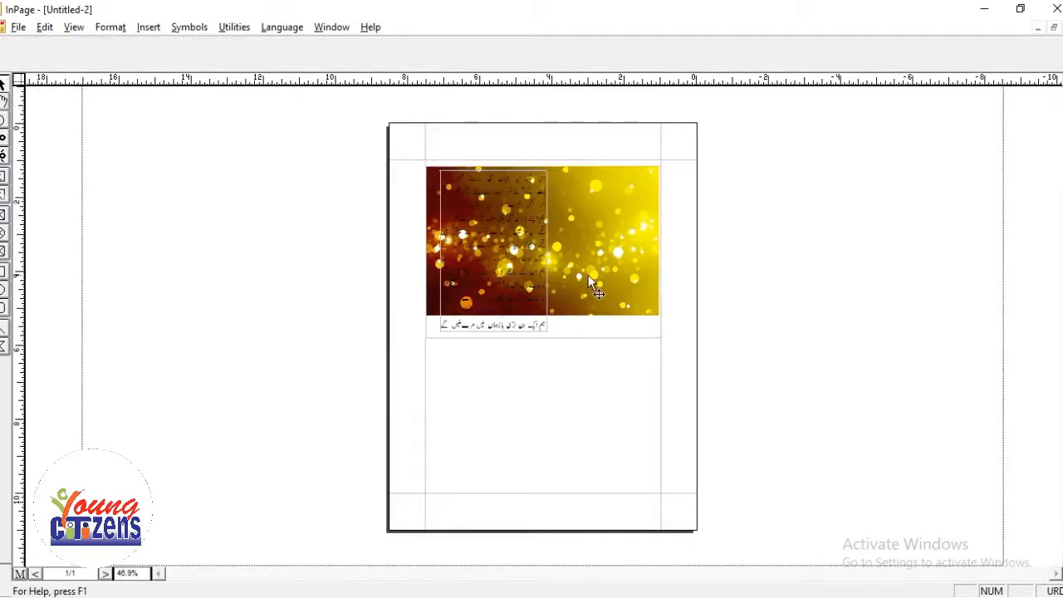
{"action": "left_click", "coordinate": [623, 285]}
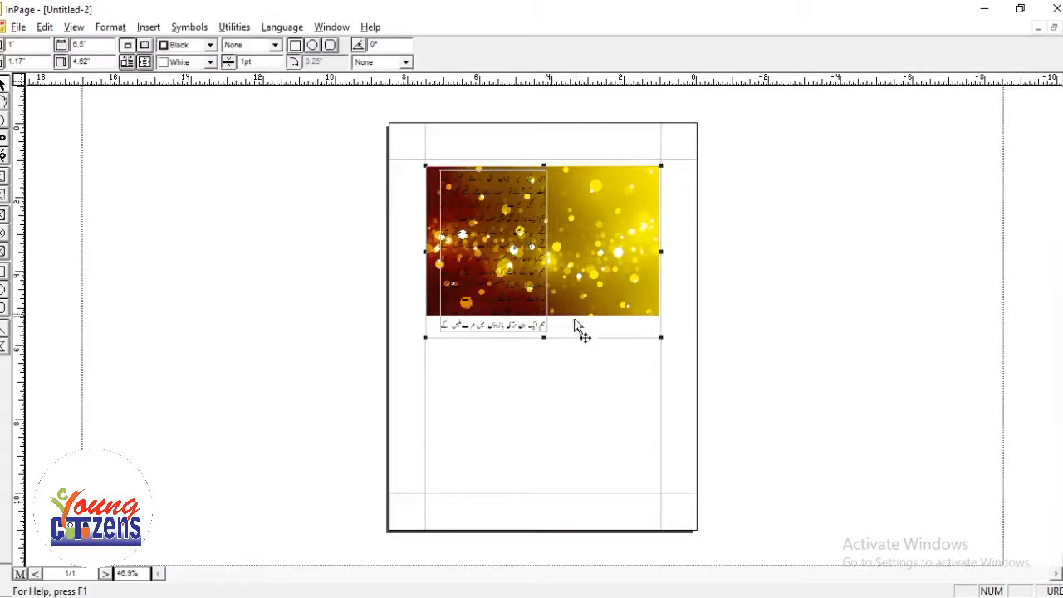
{"action": "left_click", "coordinate": [543, 338]}
{"action": "left_click_drag", "start_coordinate": [541, 336], "coordinate": [535, 310]}
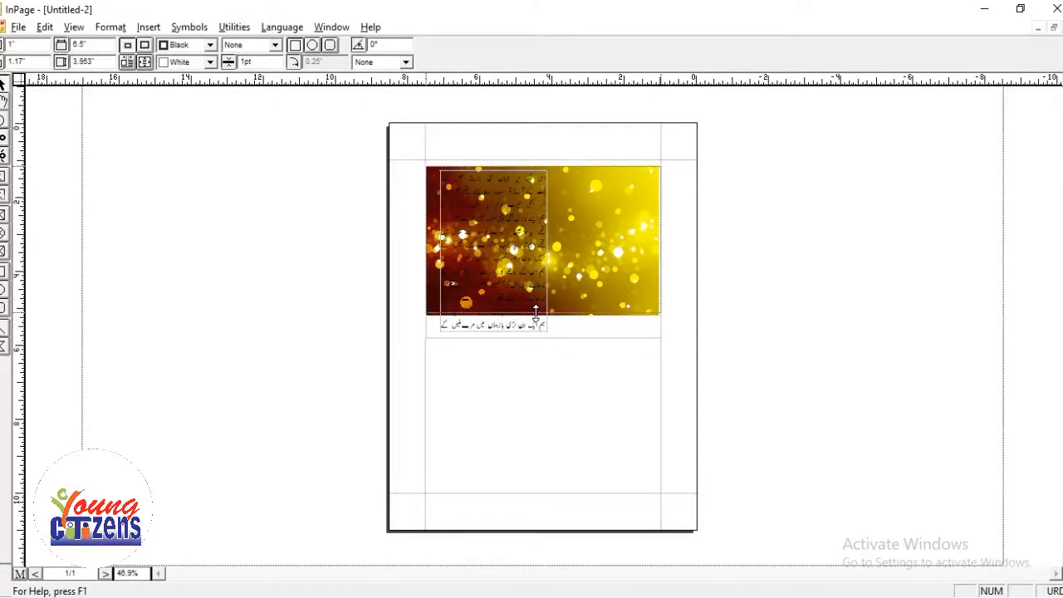
{"action": "left_click_drag", "start_coordinate": [535, 313], "coordinate": [536, 312]}
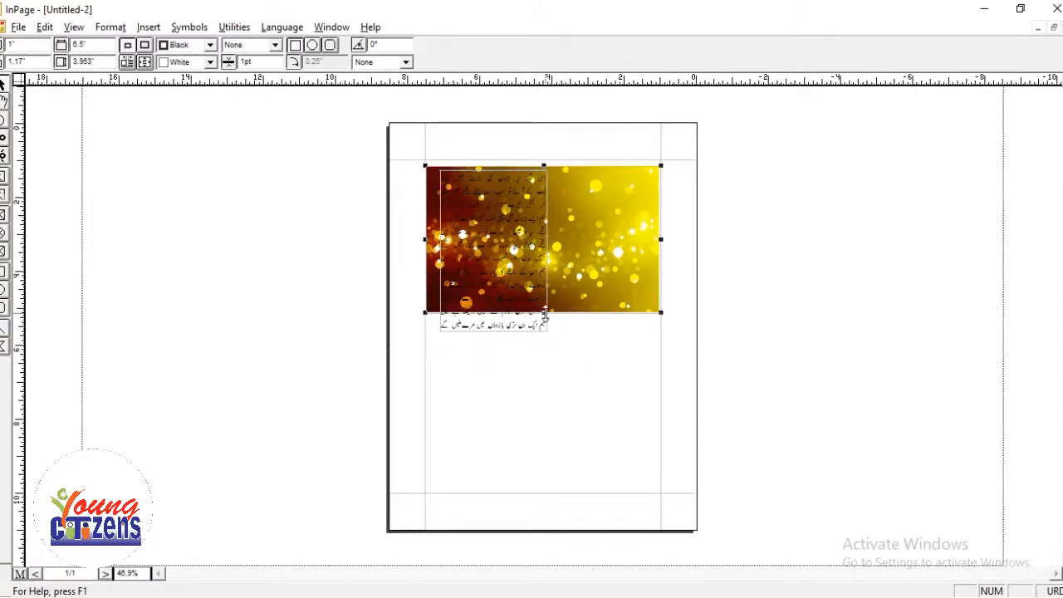
Stretch the picture box together with its image down to about 4.6" high, behind the whole poem.
{"action": "left_click_drag", "start_coordinate": [545, 313], "coordinate": [542, 336]}
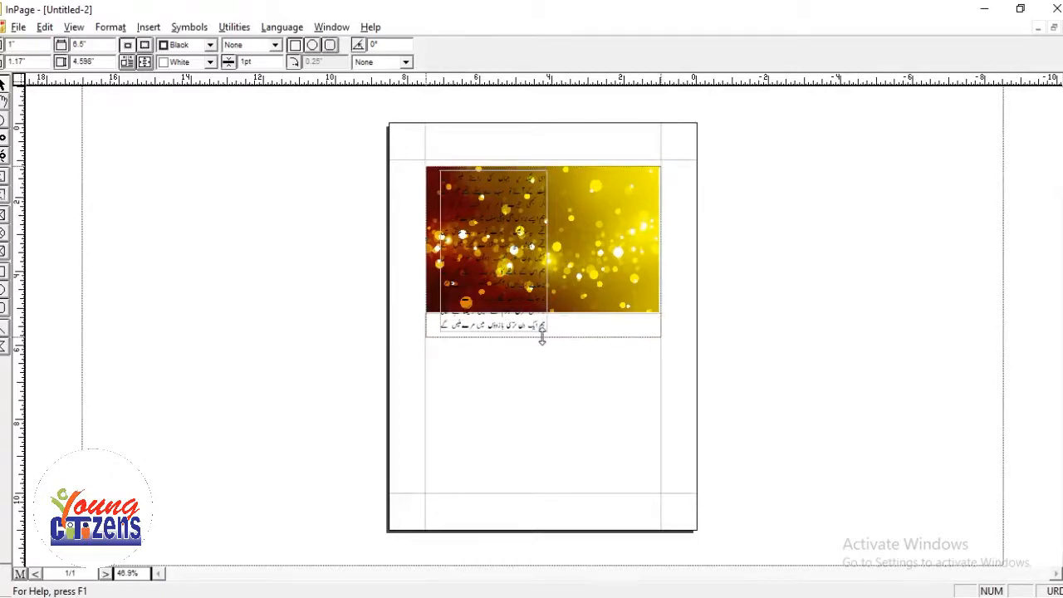
{"action": "left_click_drag", "start_coordinate": [541, 337], "coordinate": [541, 337]}
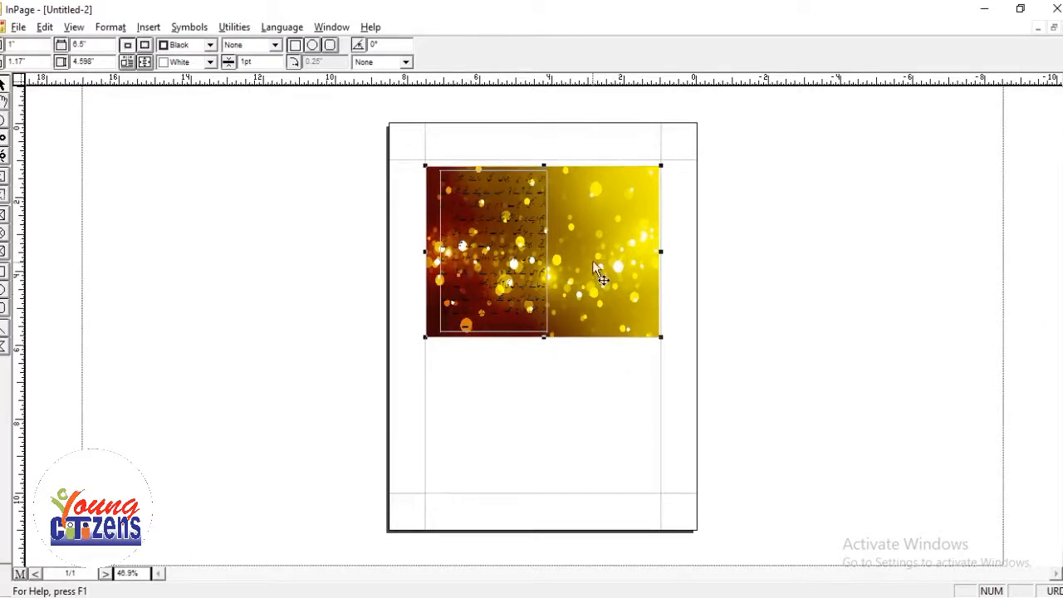
Fill the poem's text box with white.
{"action": "left_click", "coordinate": [537, 333]}
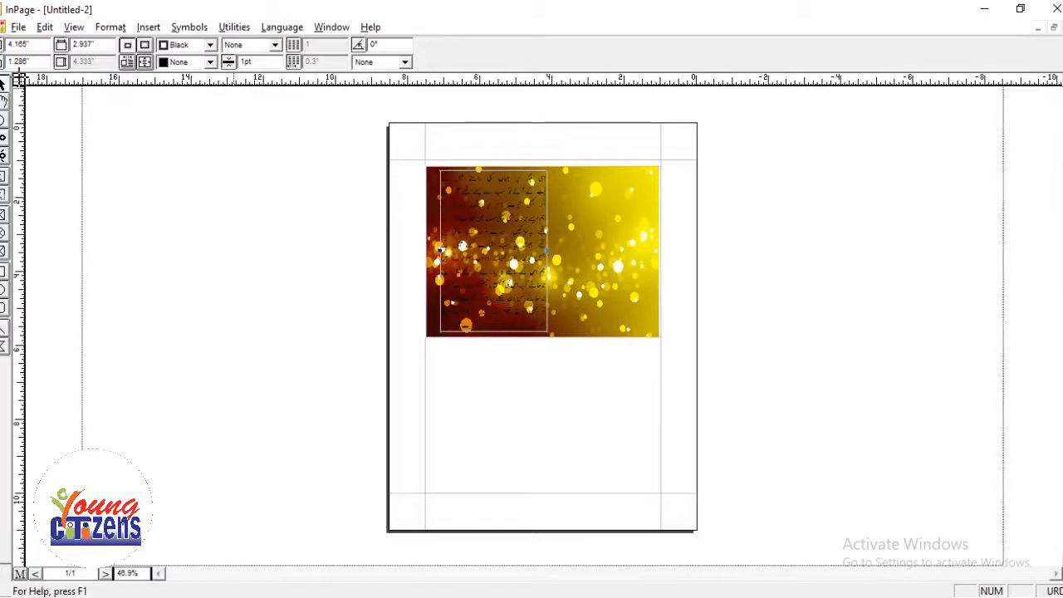
{"action": "left_click", "coordinate": [210, 65]}
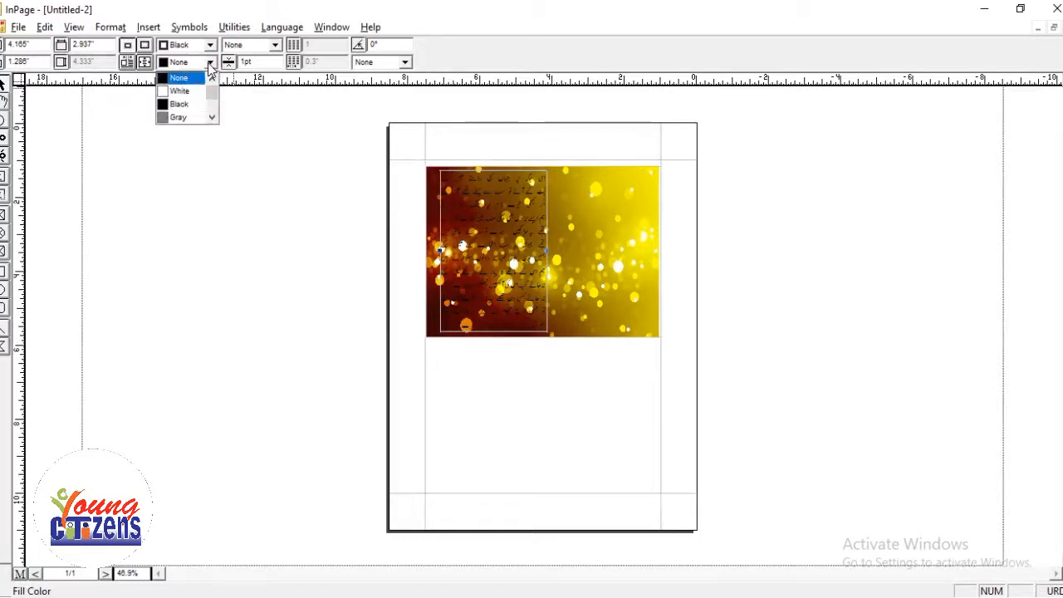
{"action": "left_click", "coordinate": [203, 92]}
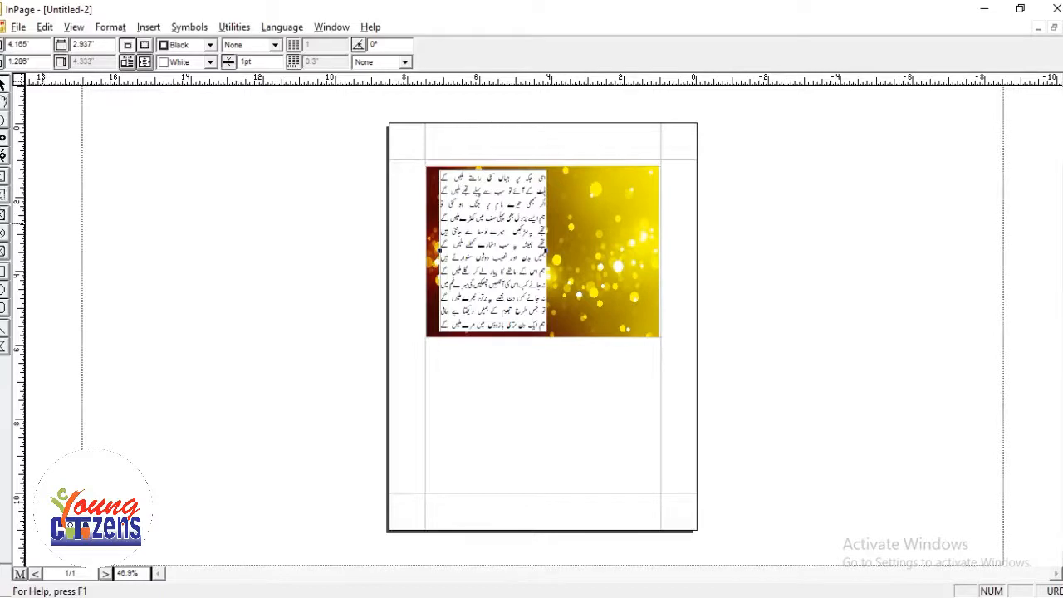
Draw a rounded rectangle about 3.2" wide and 4.64" high around the poem's text box and send it to the back.
{"action": "left_click", "coordinate": [3, 311]}
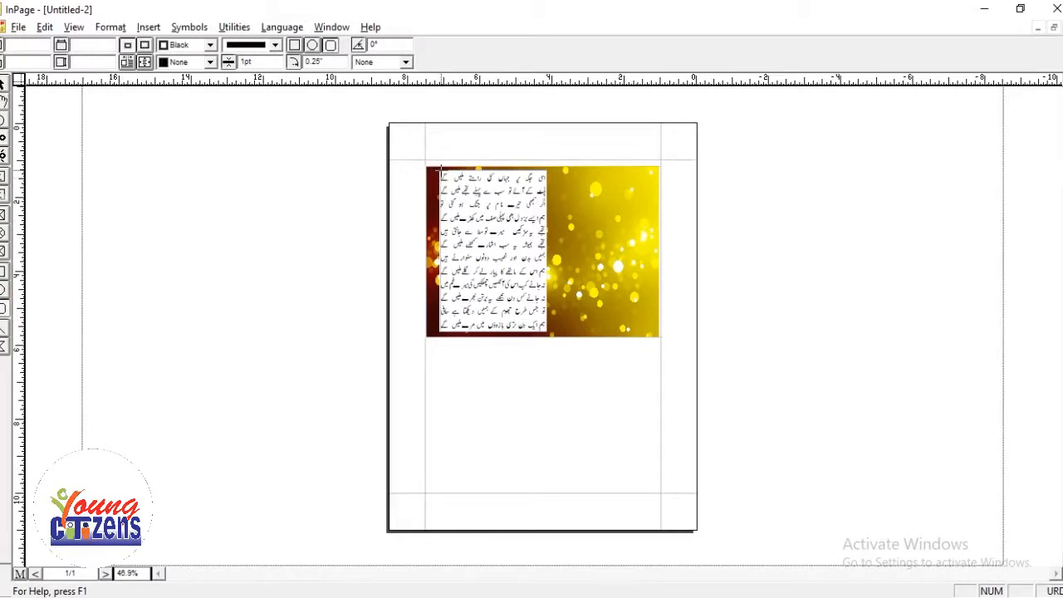
{"action": "left_click_drag", "start_coordinate": [435, 166], "coordinate": [549, 339]}
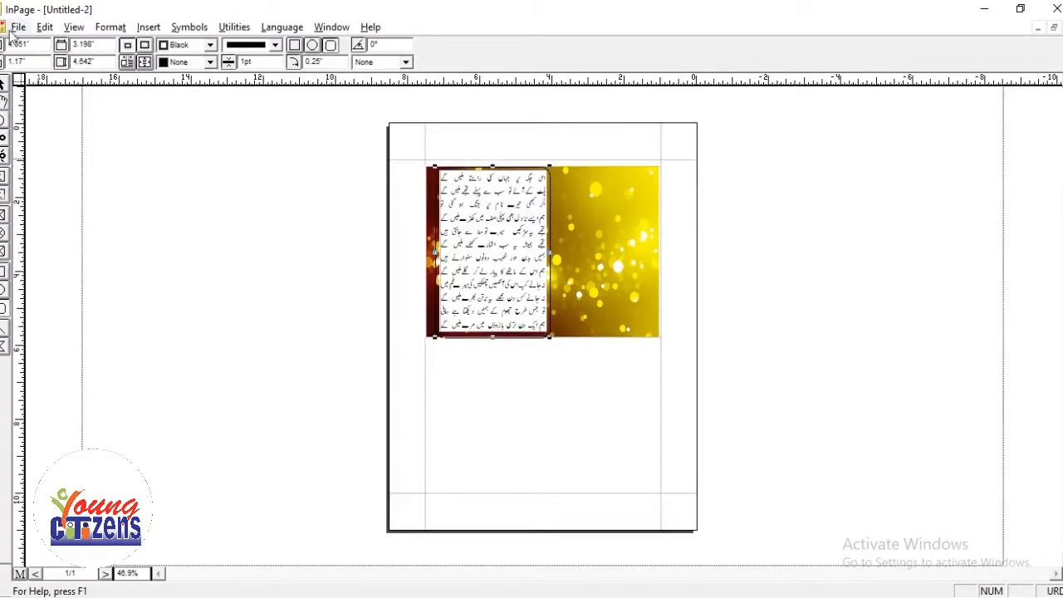
{"action": "left_click", "coordinate": [44, 28]}
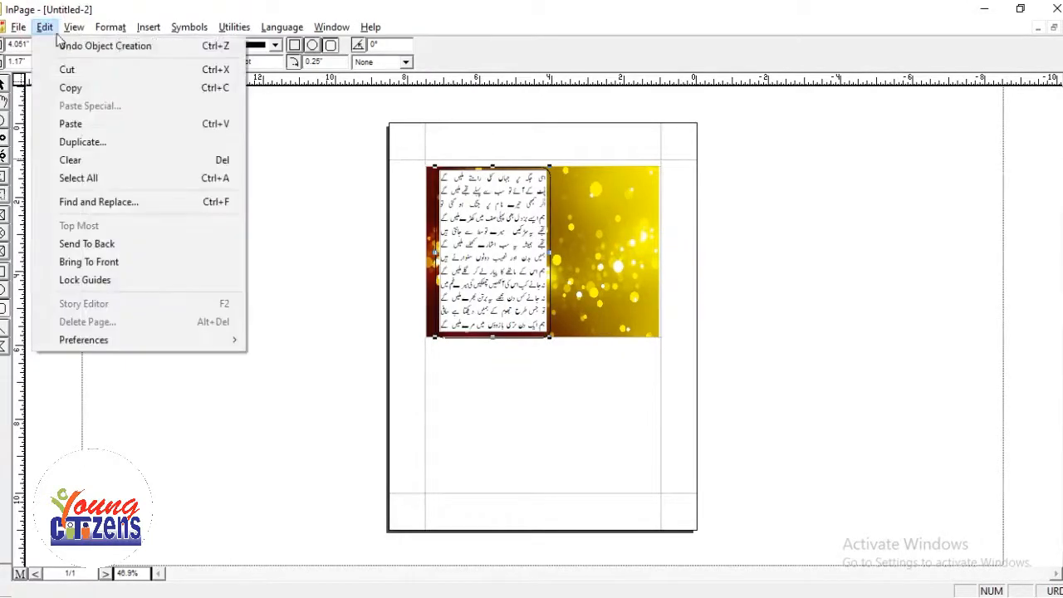
{"action": "left_click", "coordinate": [108, 246]}
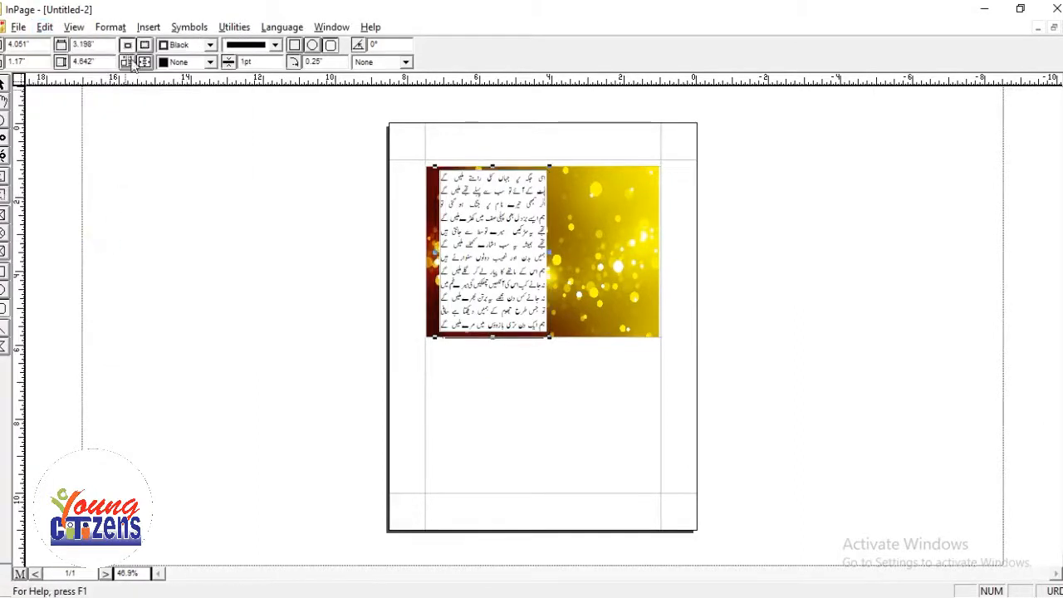
Fill the rounded rectangle around the poem with yellow.
{"action": "left_click", "coordinate": [211, 62]}
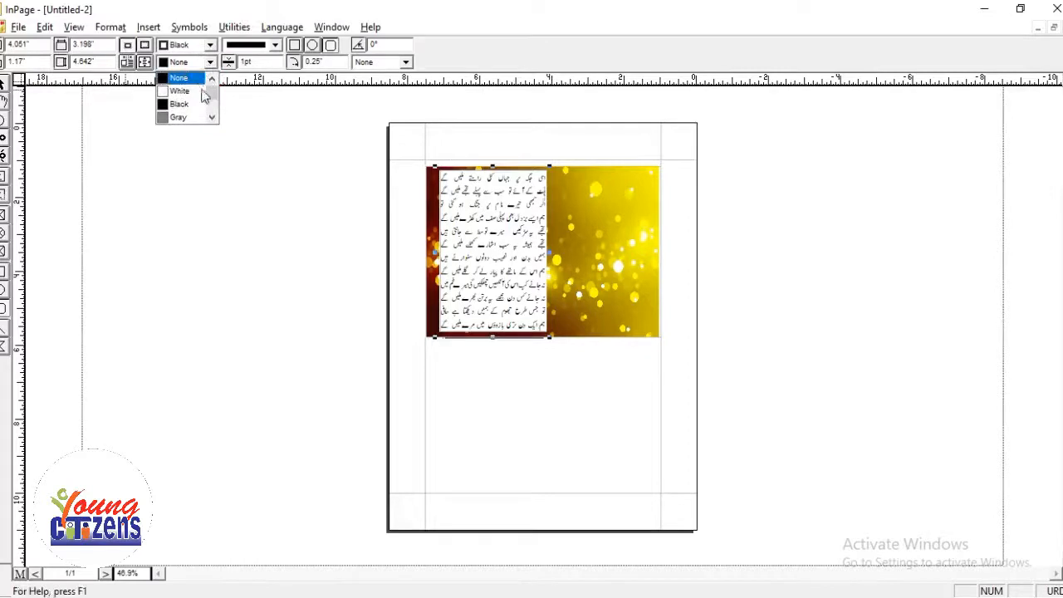
{"action": "scroll", "coordinate": [199, 106], "scroll_direction": "down", "scroll_amount": 3}
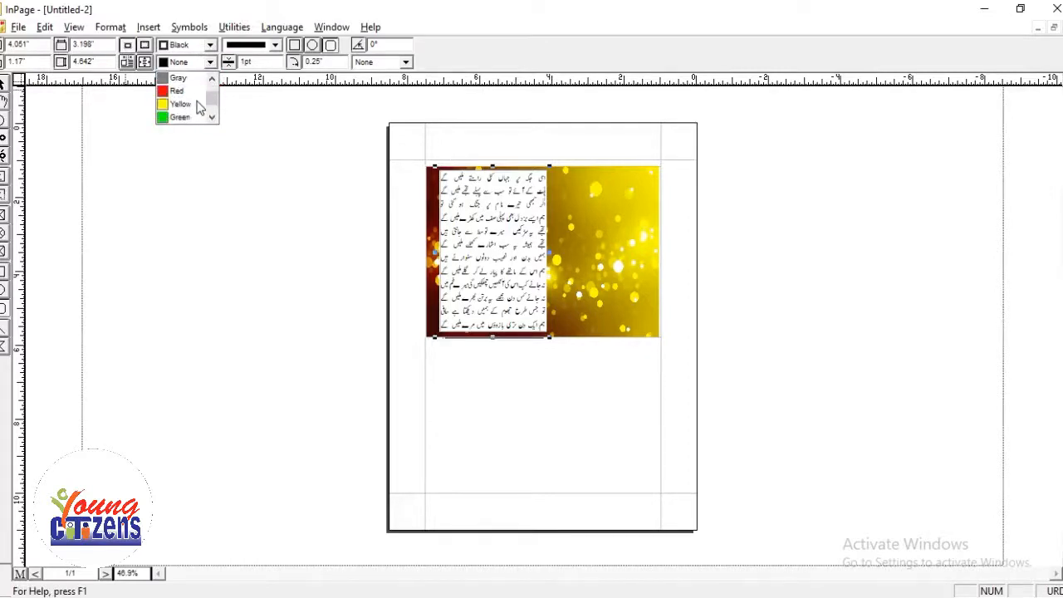
{"action": "left_click", "coordinate": [184, 104]}
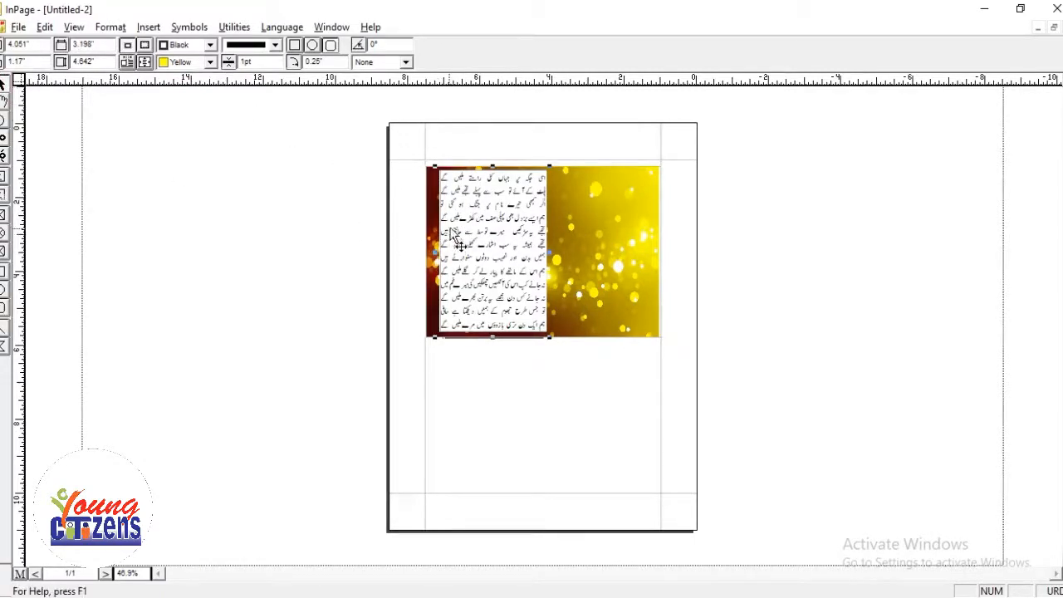
Send the background picture box to the back, behind the rounded rectangle.
{"action": "left_click", "coordinate": [604, 221]}
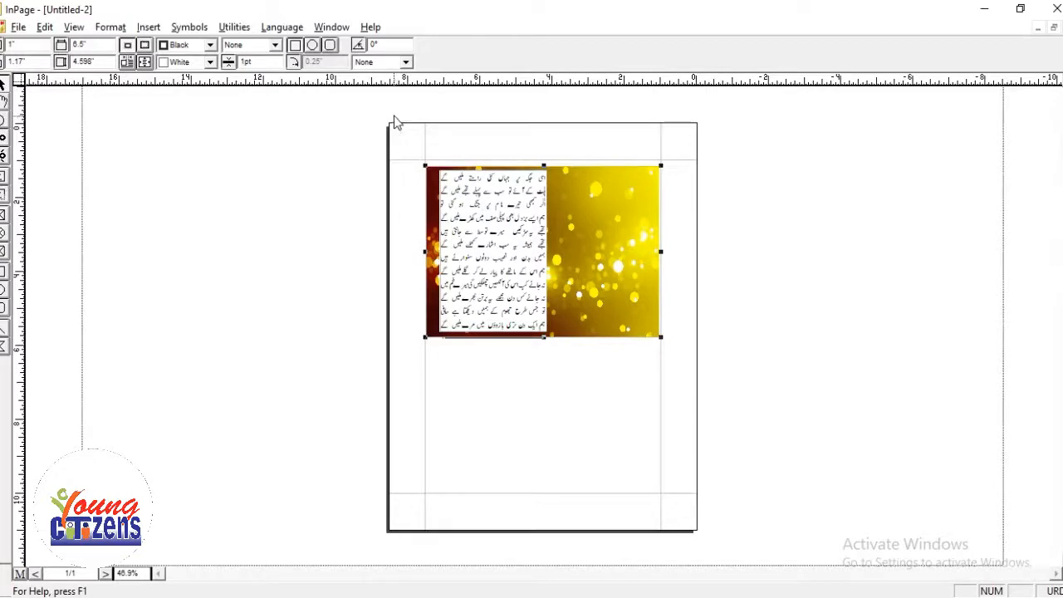
{"action": "left_click", "coordinate": [44, 28]}
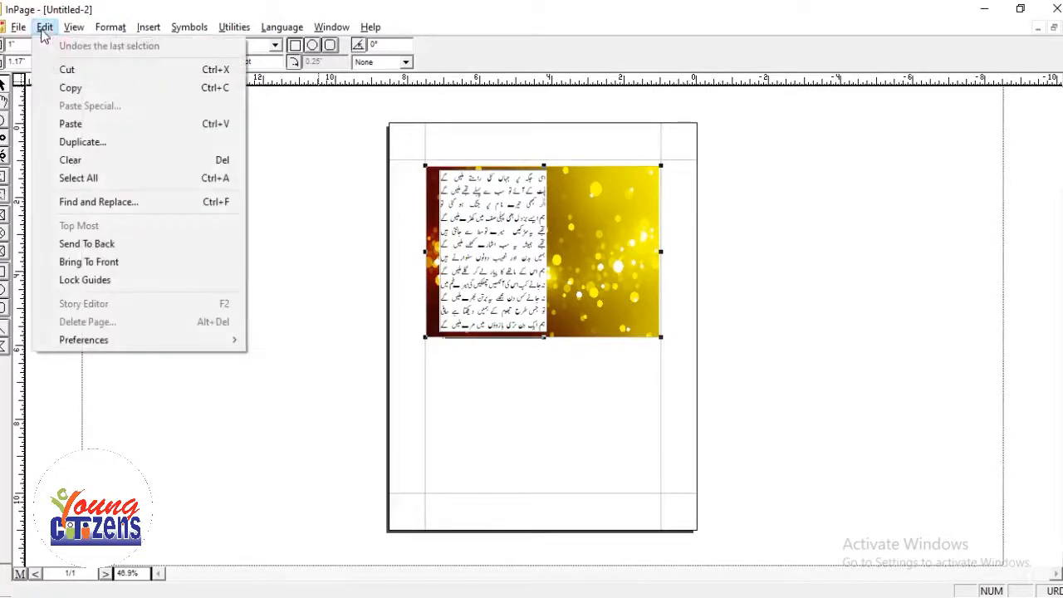
{"action": "left_click", "coordinate": [103, 245]}
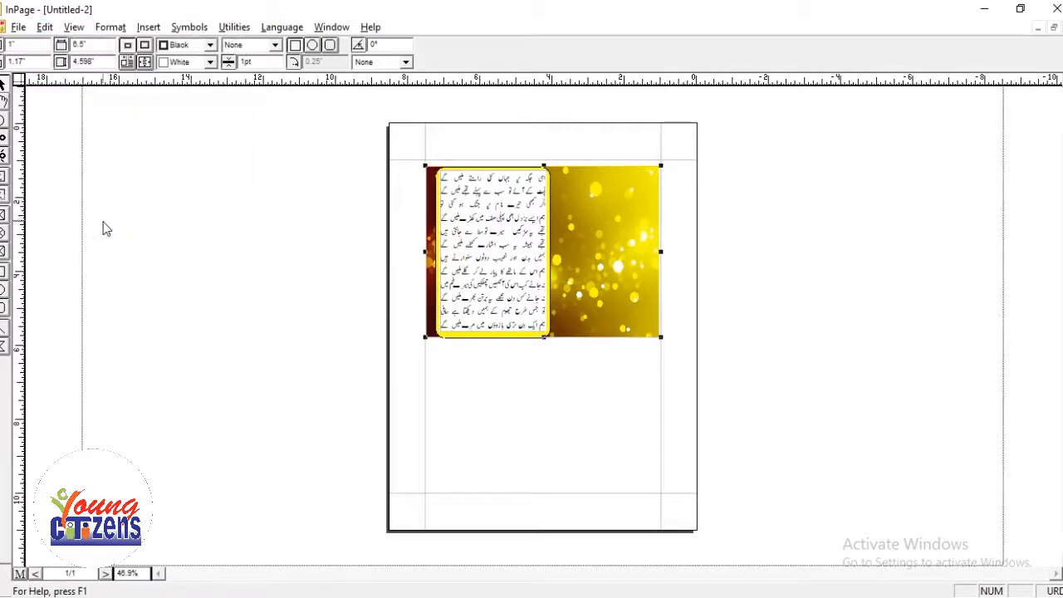
Set the poem text box's fill colour to None.
{"action": "left_click", "coordinate": [516, 236]}
{"action": "left_click", "coordinate": [176, 63]}
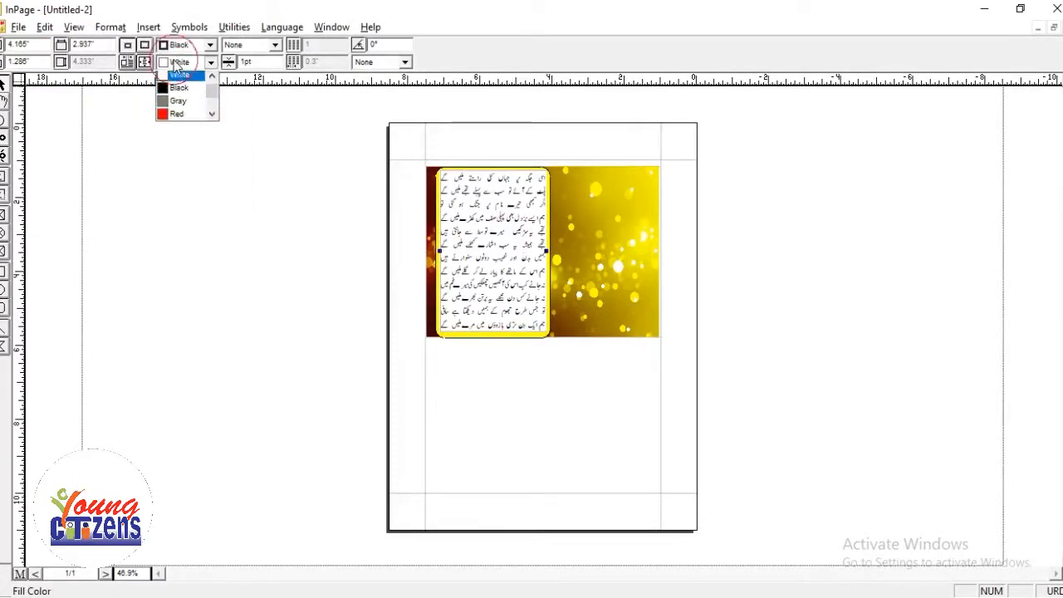
{"action": "scroll", "coordinate": [178, 98], "scroll_direction": "up", "scroll_amount": 1}
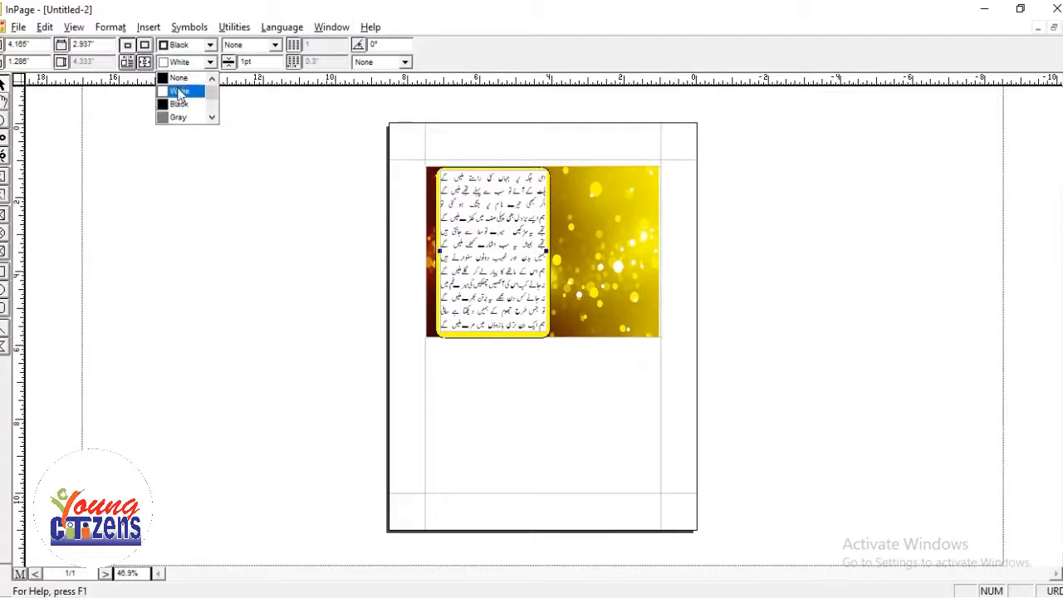
{"action": "left_click", "coordinate": [180, 79]}
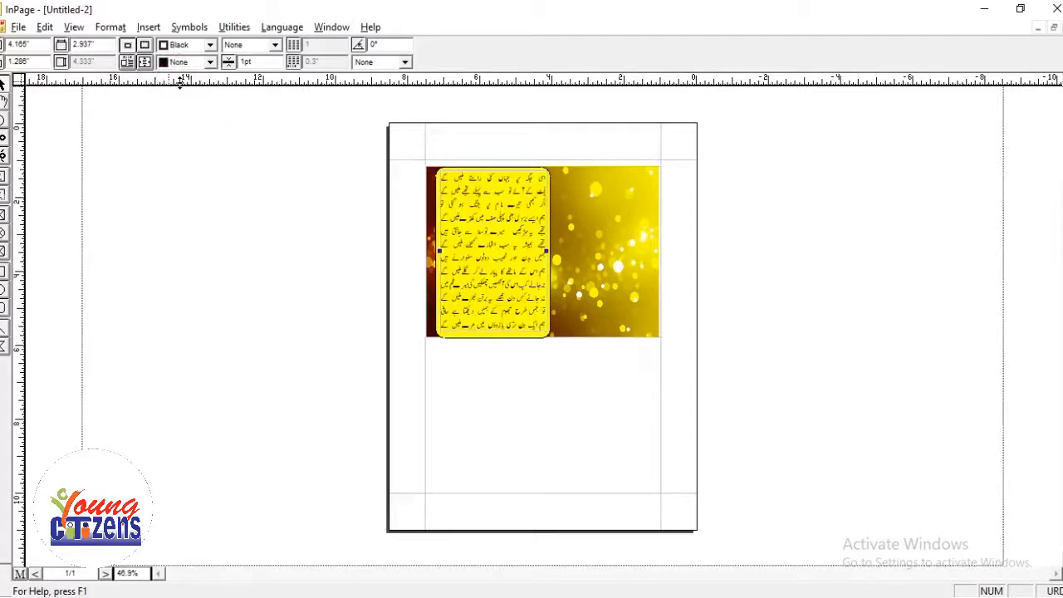
{"action": "left_click", "coordinate": [239, 213]}
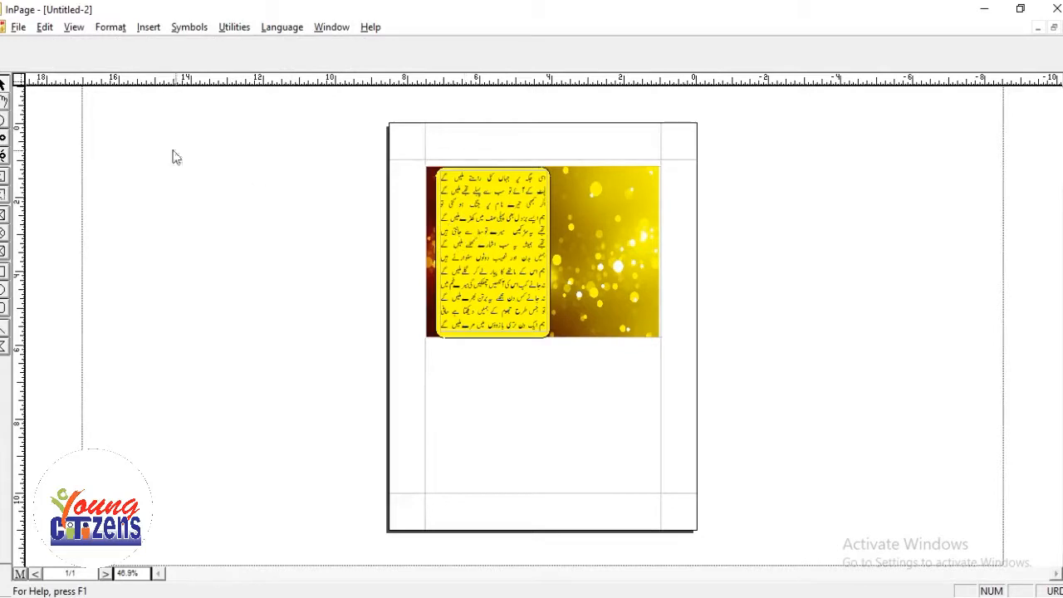
Change the colour of the whole poem's text to red.
{"action": "left_click", "coordinate": [4, 102]}
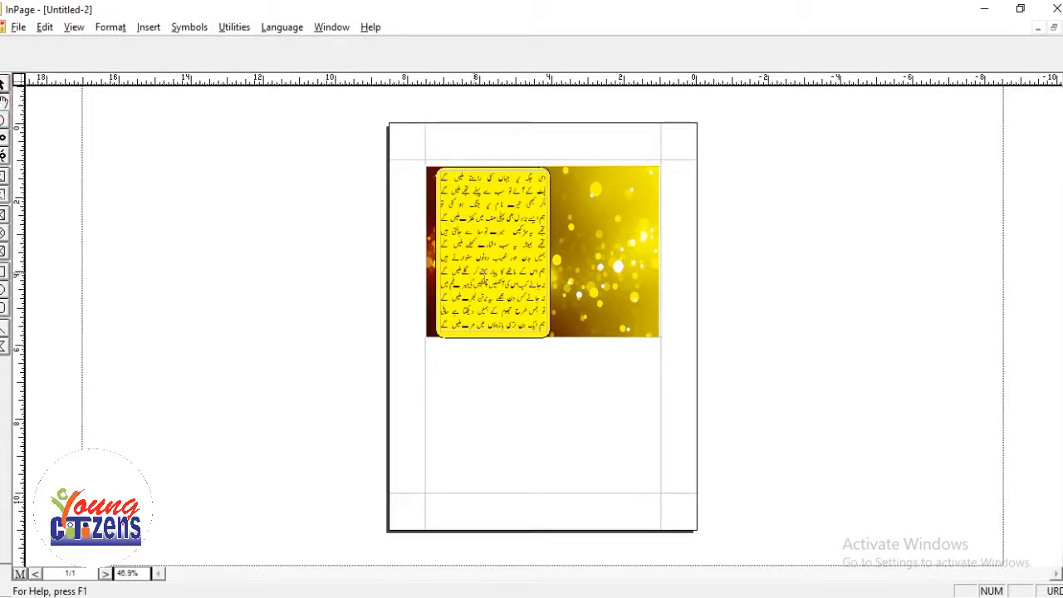
{"action": "left_click", "coordinate": [509, 273]}
{"action": "key", "text": "ctrl+a"}
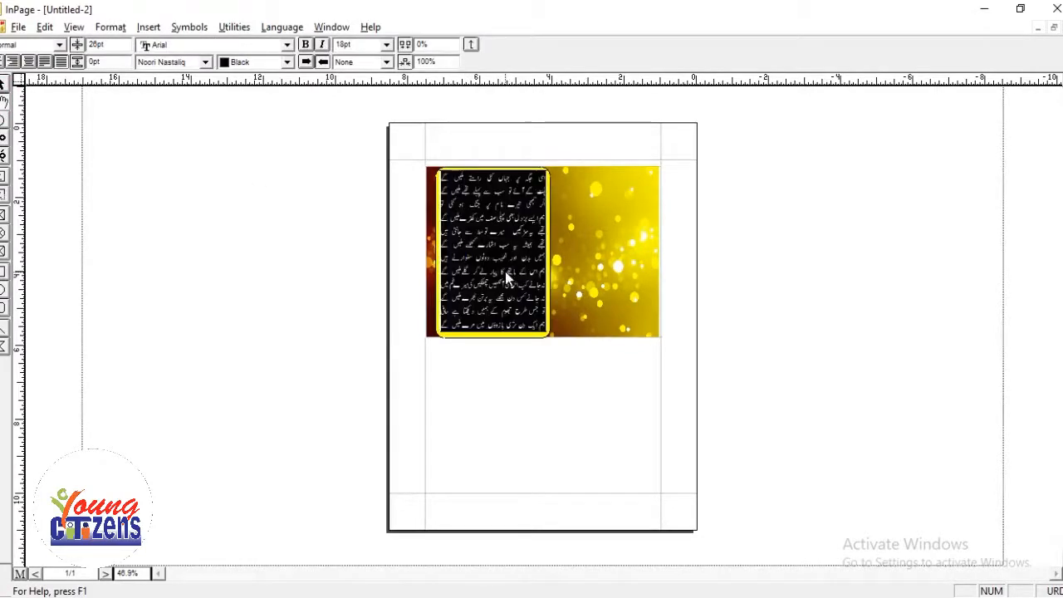
{"action": "left_click", "coordinate": [287, 62]}
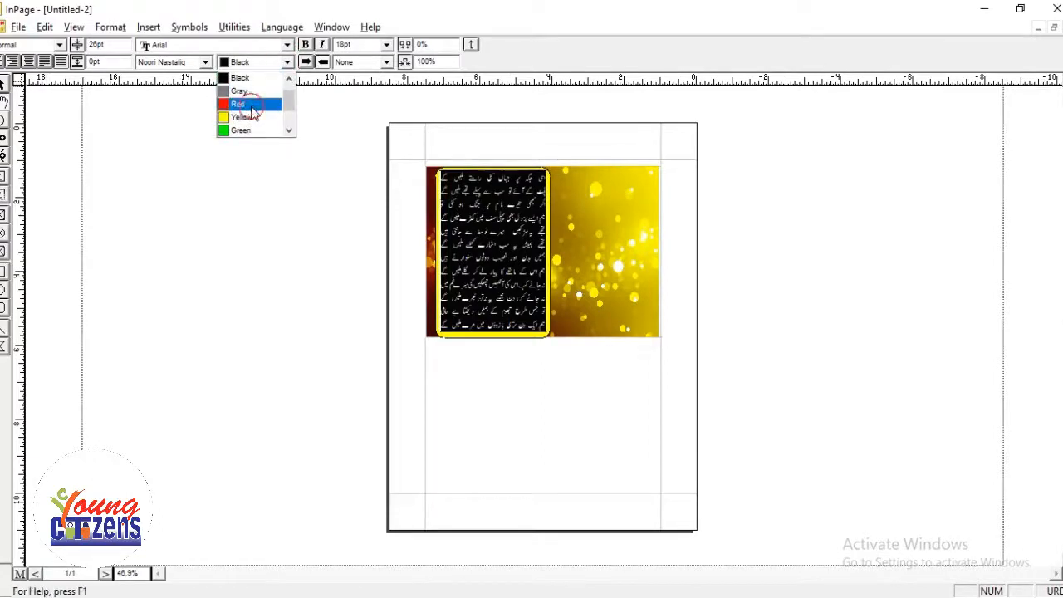
{"action": "left_click", "coordinate": [249, 104]}
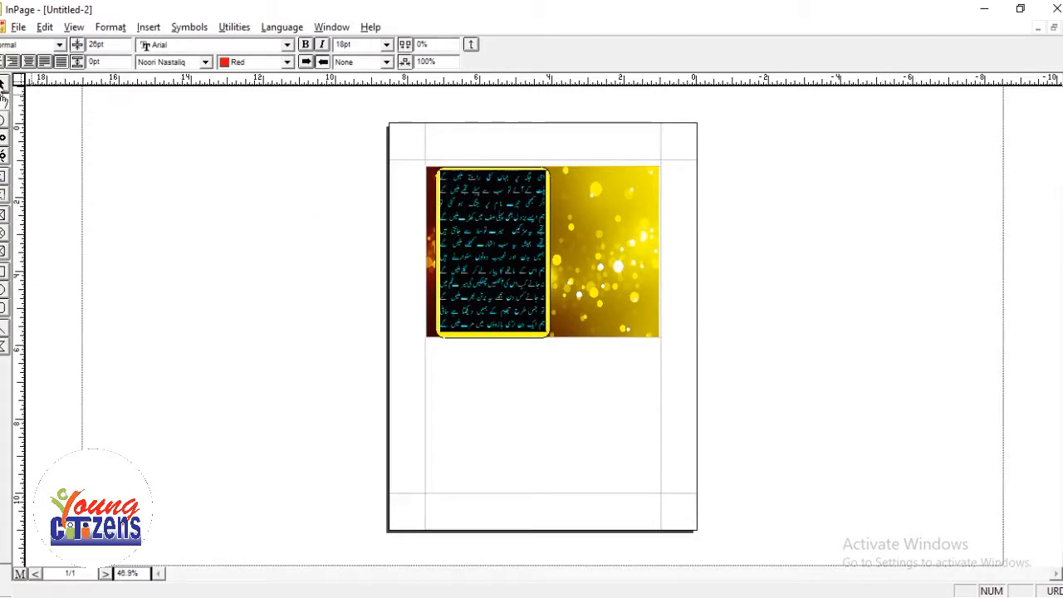
{"action": "left_click", "coordinate": [4, 84]}
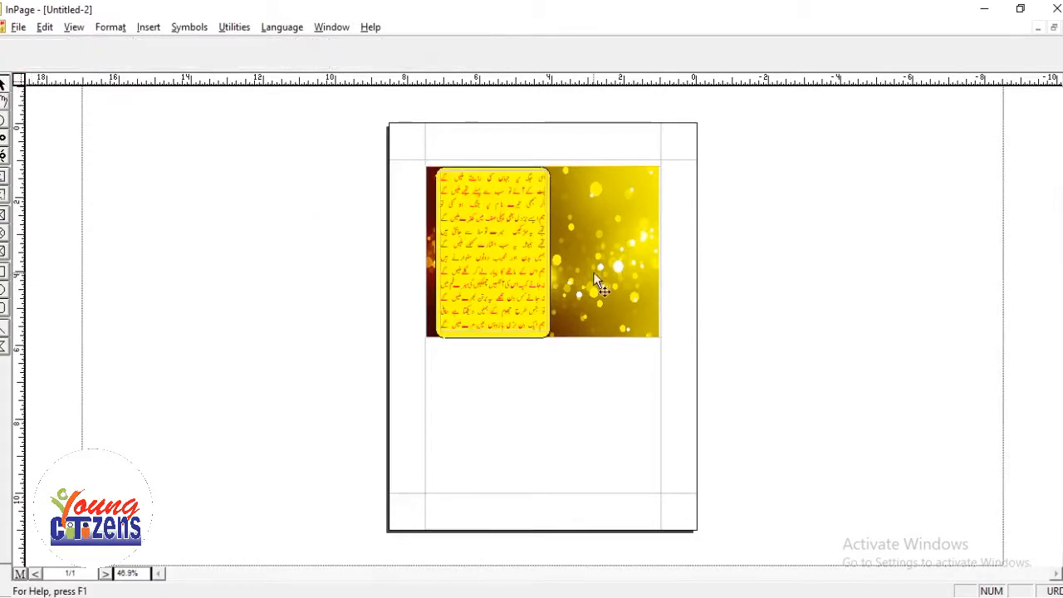
Set the yellow rounded rectangle's border pattern to None.
{"action": "left_click", "coordinate": [548, 172]}
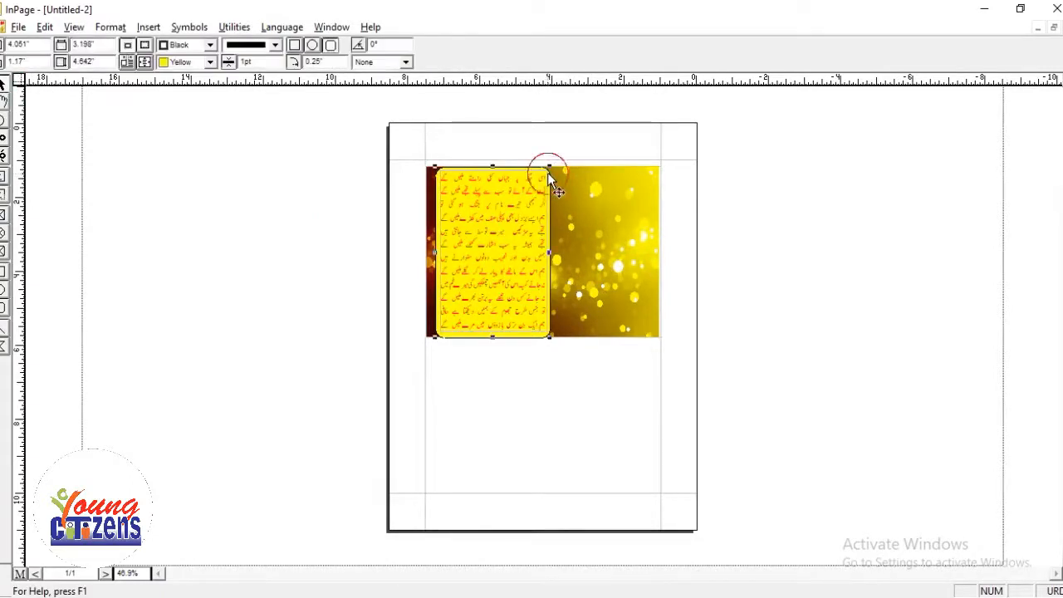
{"action": "left_click", "coordinate": [214, 45]}
{"action": "left_click", "coordinate": [275, 46]}
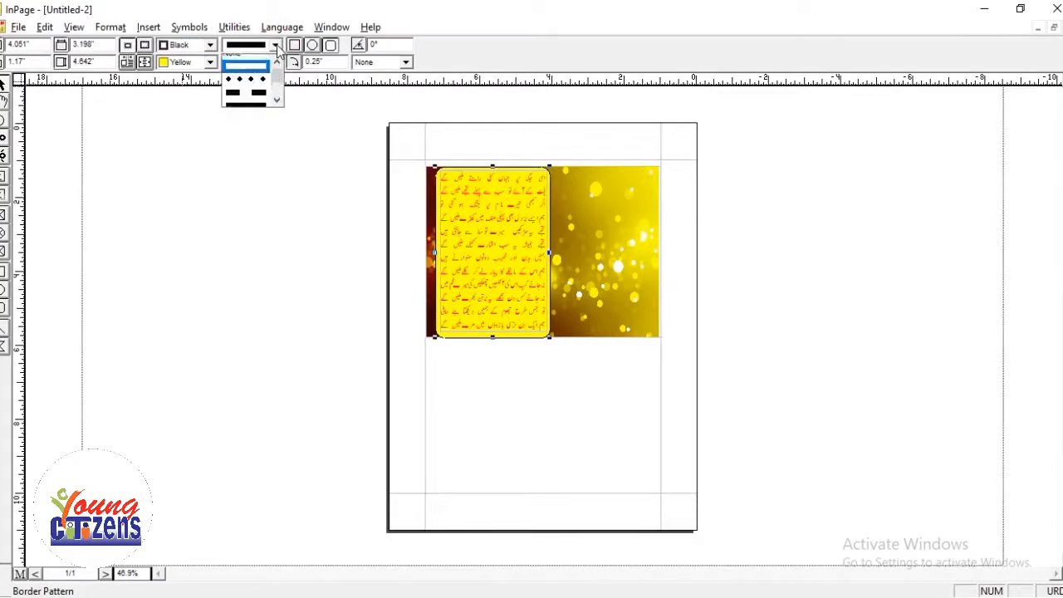
{"action": "left_click", "coordinate": [253, 63]}
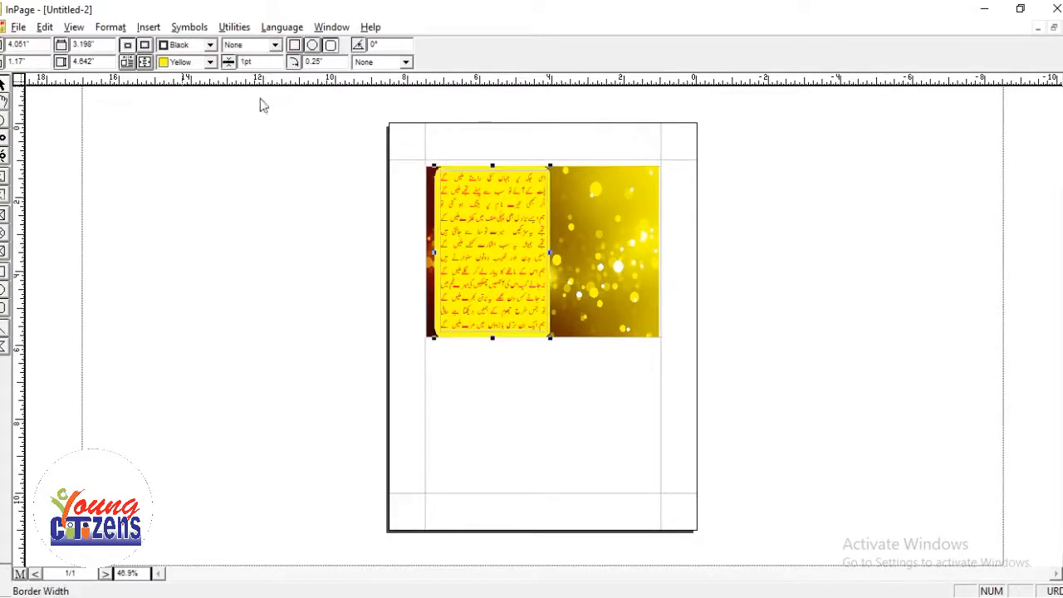
{"action": "left_click", "coordinate": [290, 226]}
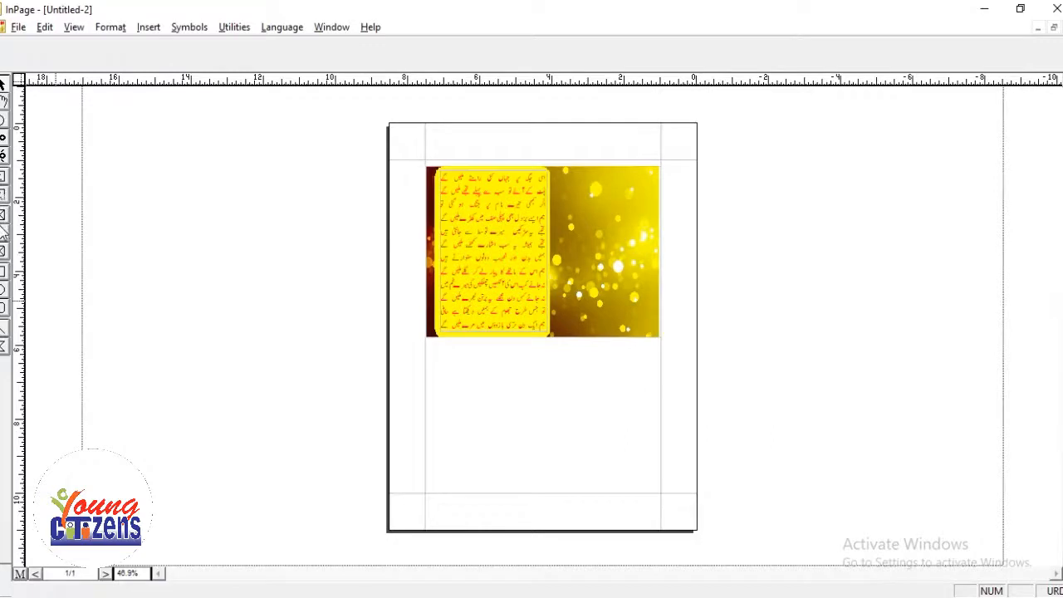
Draw a picture box about 2.2" wide and 2.13" high beside the poem panel and import the poet's portrait photo into it.
{"action": "left_click", "coordinate": [4, 216]}
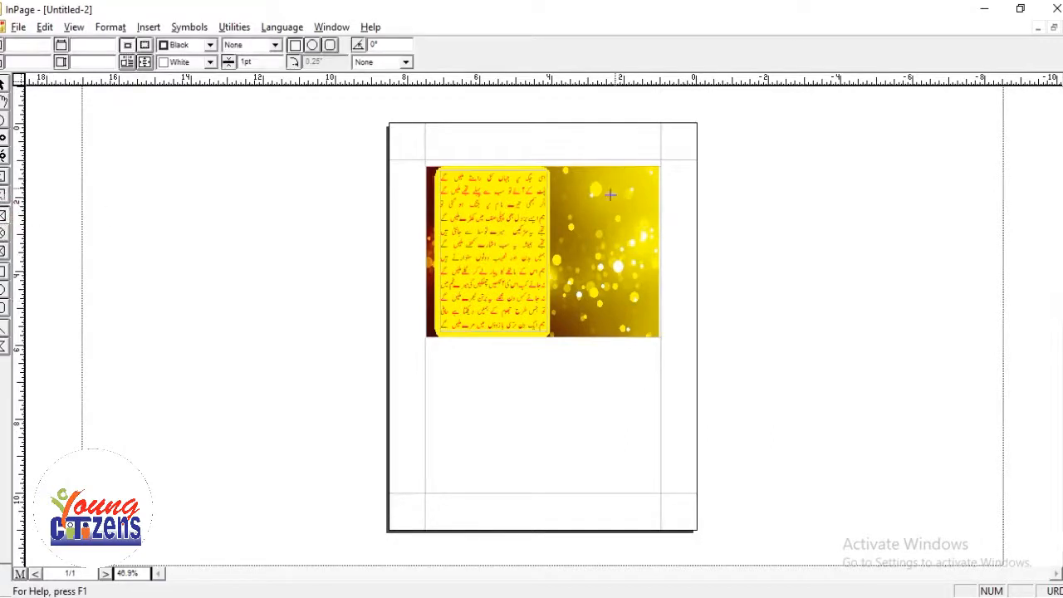
{"action": "left_click_drag", "start_coordinate": [569, 176], "coordinate": [650, 255]}
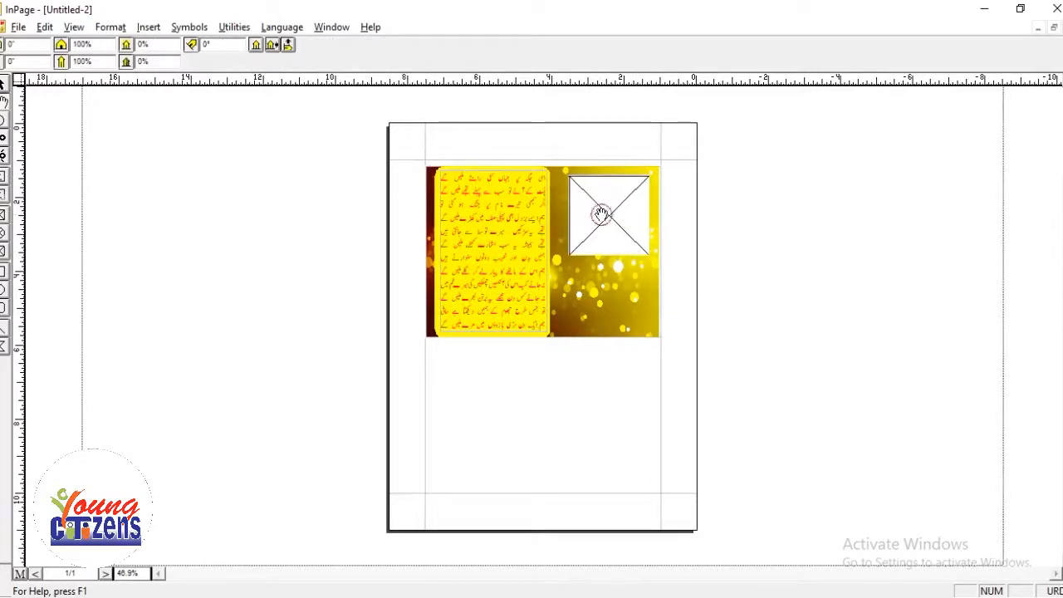
{"action": "double_click", "coordinate": [603, 215]}
{"action": "double_click", "coordinate": [649, 284]}
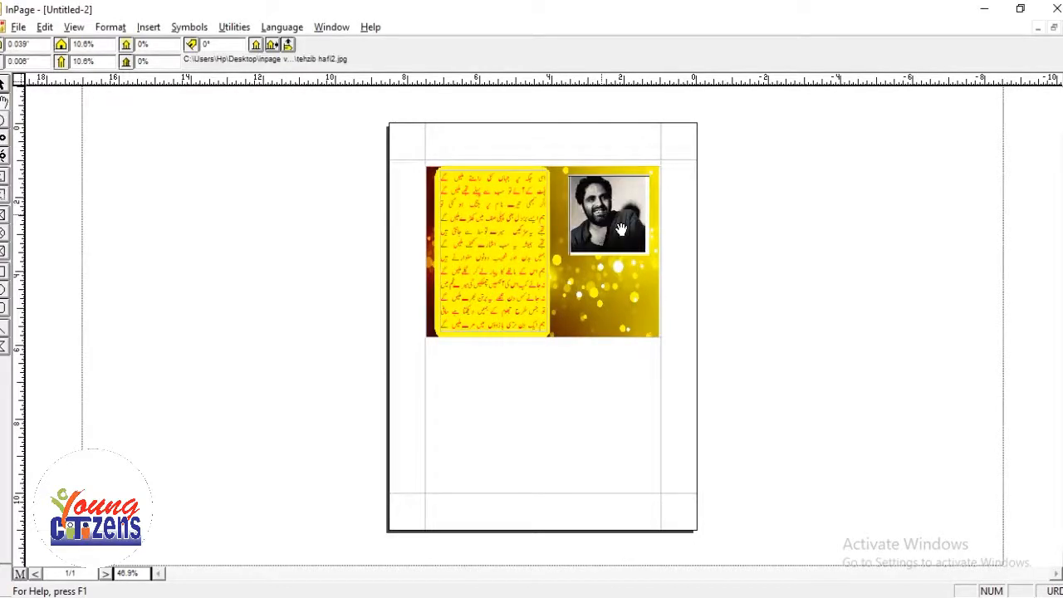
Shift the portrait inside its picture box to the frame's right edge, at offsets of about -0.24" horizontally and -0.03" vertically.
{"action": "right_click", "coordinate": [615, 225]}
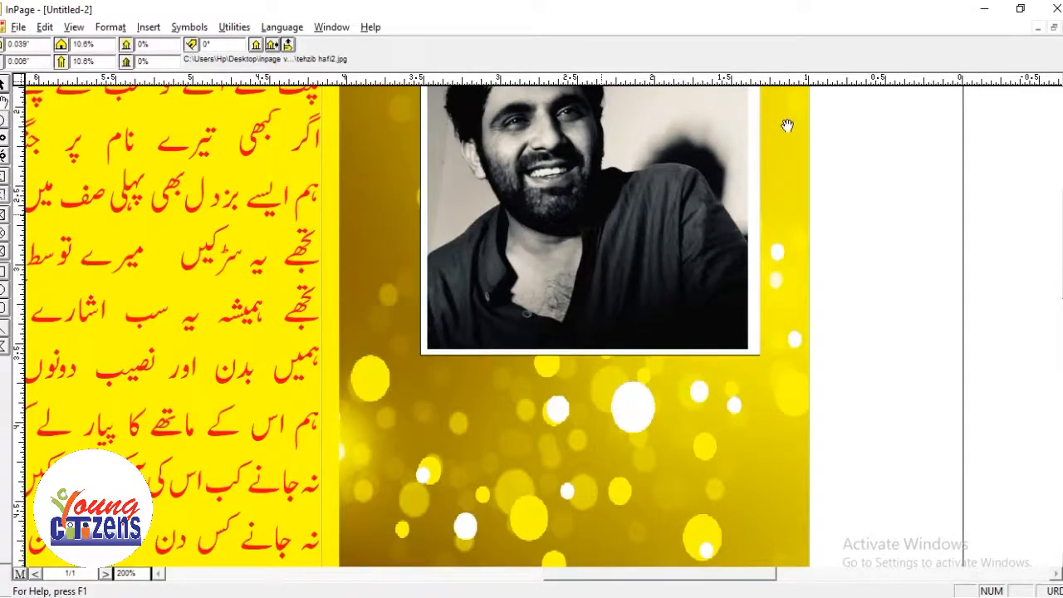
{"action": "left_click_drag", "start_coordinate": [787, 125], "coordinate": [733, 252]}
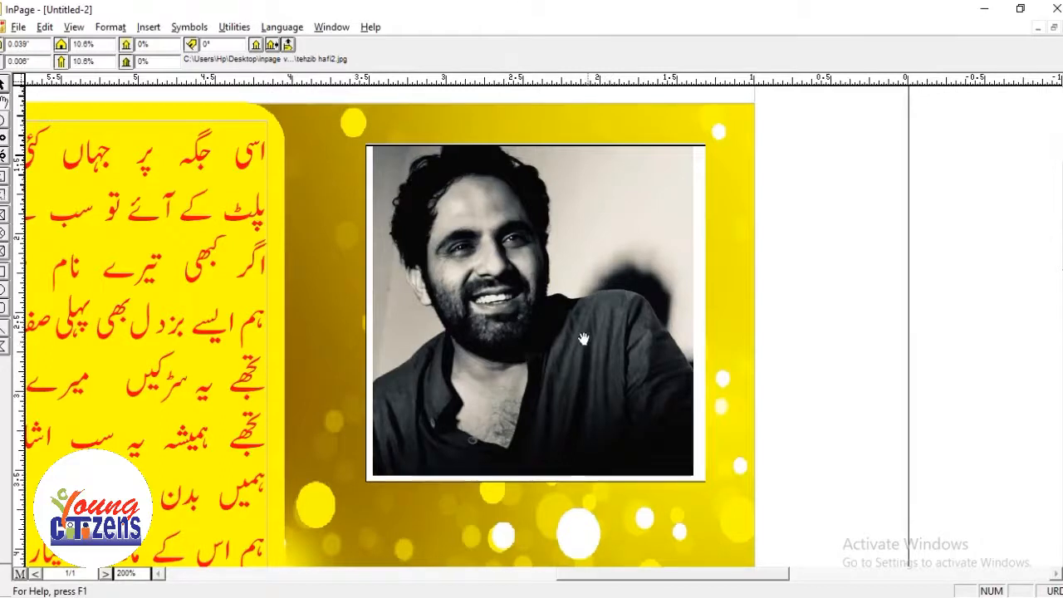
{"action": "left_click_drag", "start_coordinate": [514, 339], "coordinate": [558, 335]}
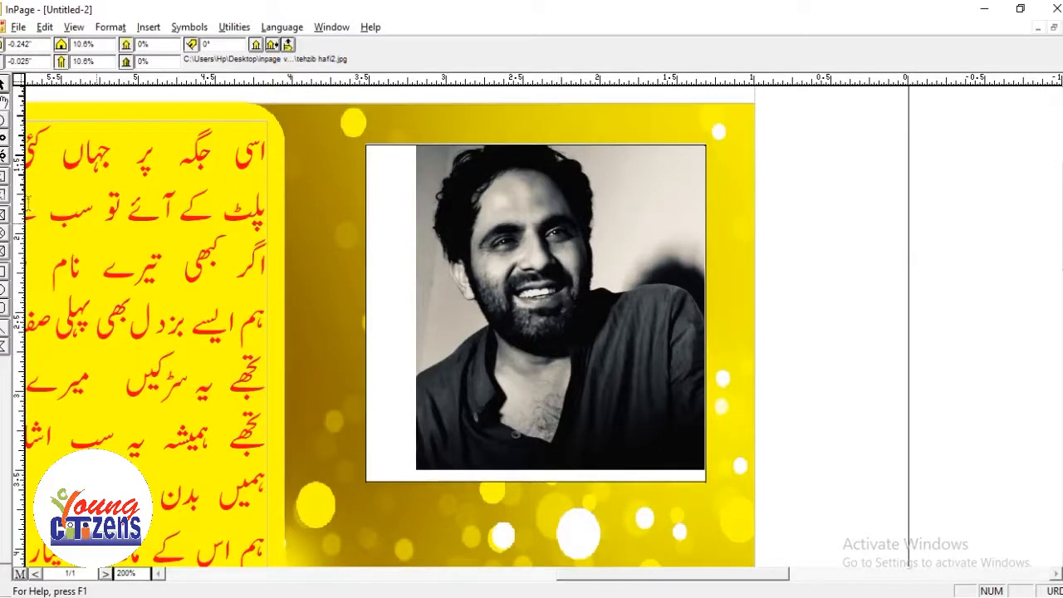
Shrink the portrait's picture box from its lower-left corner to about 1.83" wide and 1.84" high, cropping off the white margins.
{"action": "left_click", "coordinate": [4, 84]}
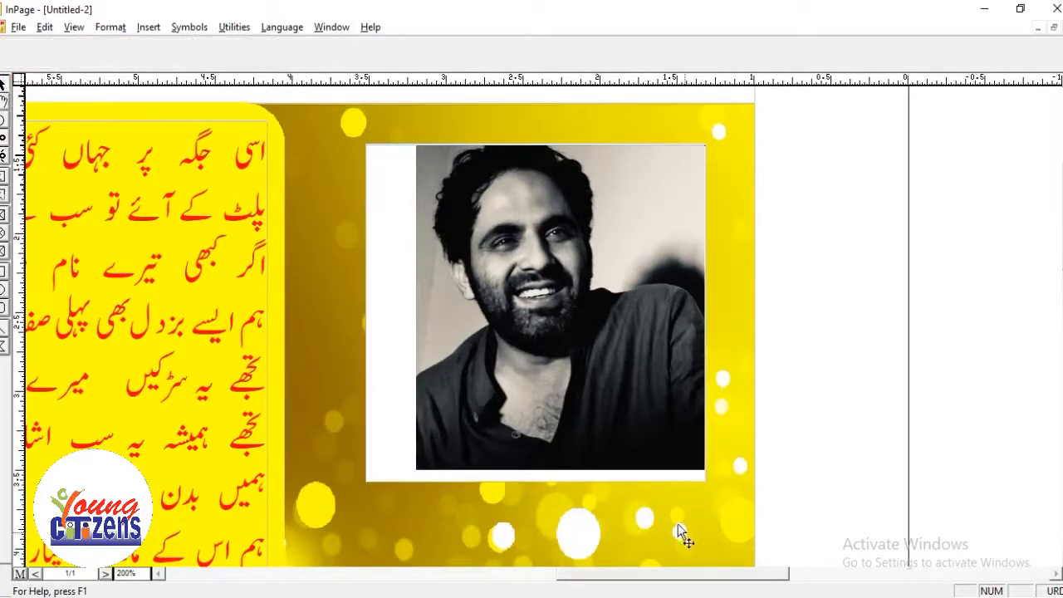
{"action": "left_click", "coordinate": [540, 399]}
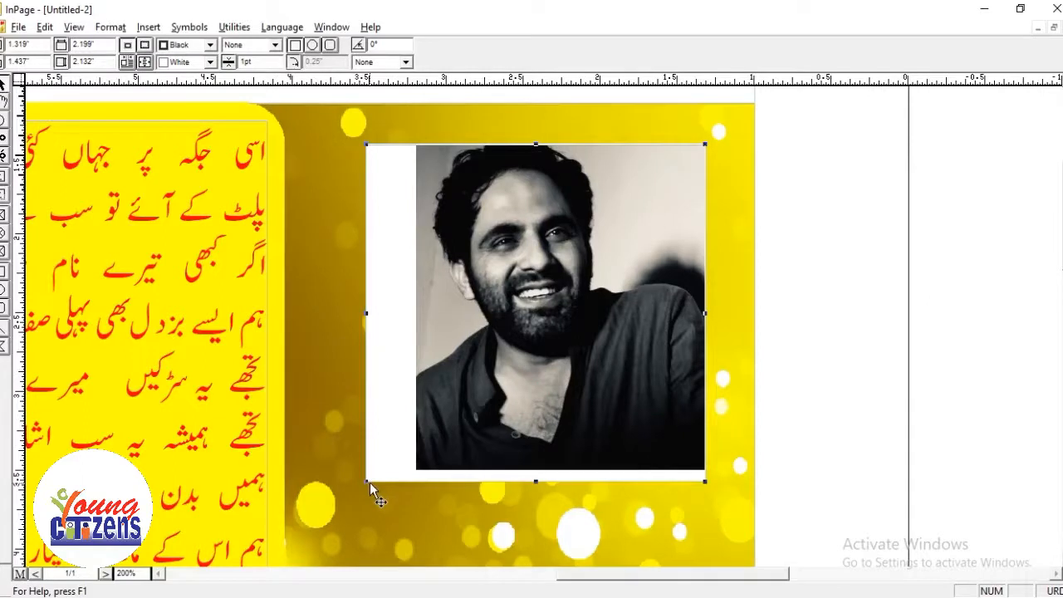
{"action": "left_click_drag", "start_coordinate": [366, 481], "coordinate": [422, 434]}
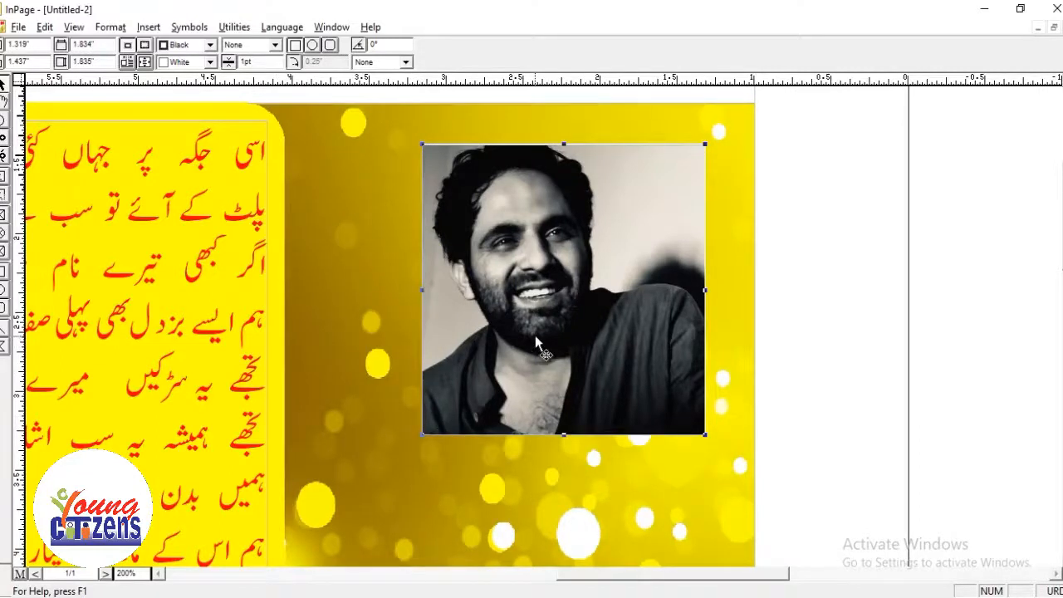
Move the portrait slightly toward the poem panel and add a centred caption "تہذیب حافی" in a text box about 1.56" wide beneath it.
{"action": "left_click_drag", "start_coordinate": [662, 249], "coordinate": [630, 252]}
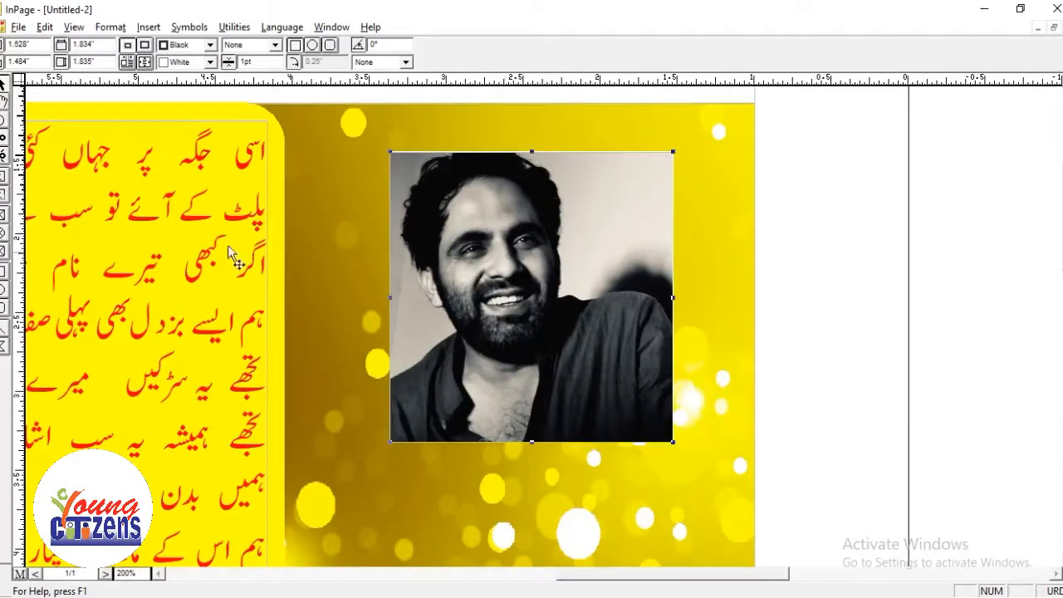
{"action": "left_click", "coordinate": [2, 195]}
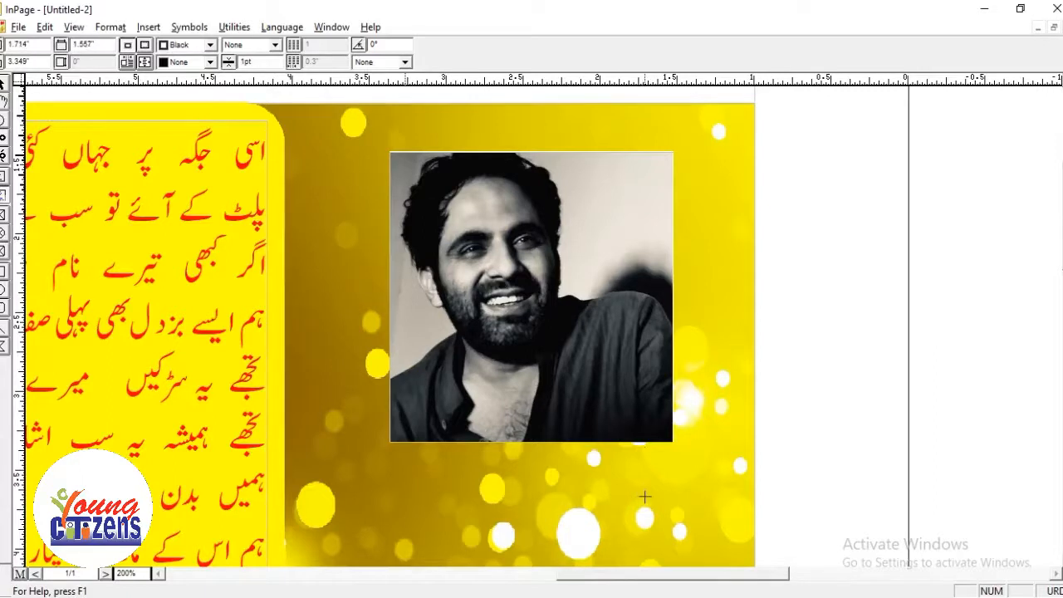
{"action": "left_click_drag", "start_coordinate": [404, 446], "coordinate": [644, 490]}
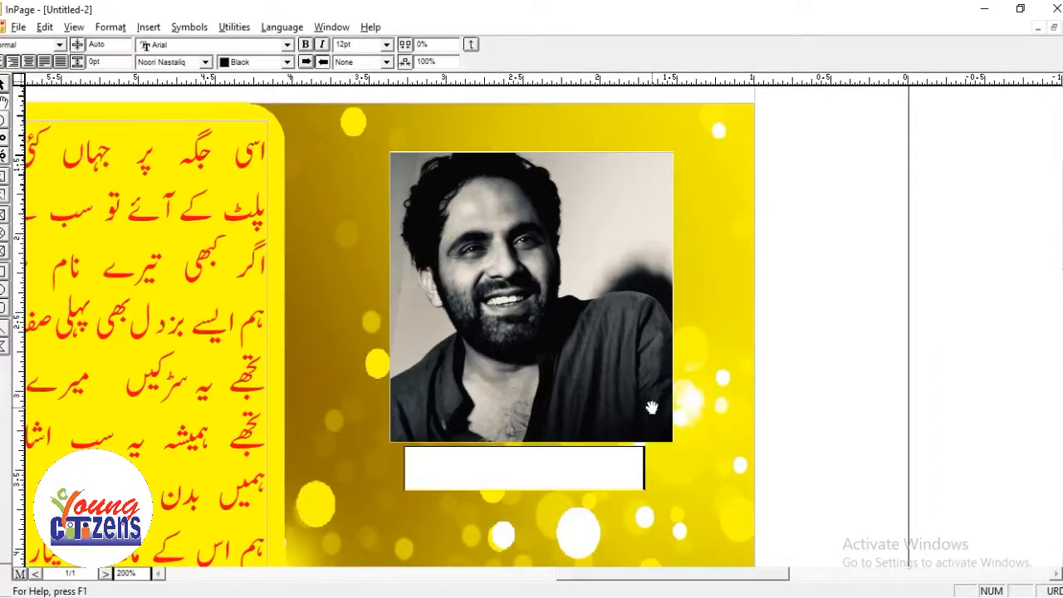
{"action": "type", "text": "تہذیب حافی"}
{"action": "key", "text": "ctrl+shift+c"}
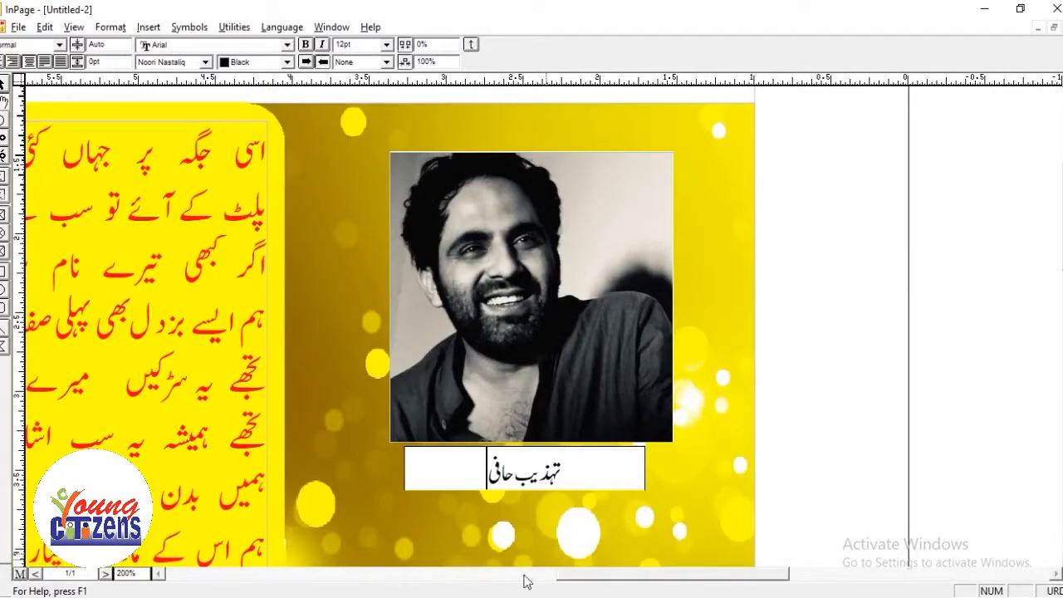
Set the text colour of the whole caption beneath the portrait to Red.
{"action": "key", "text": "ctrl+a"}
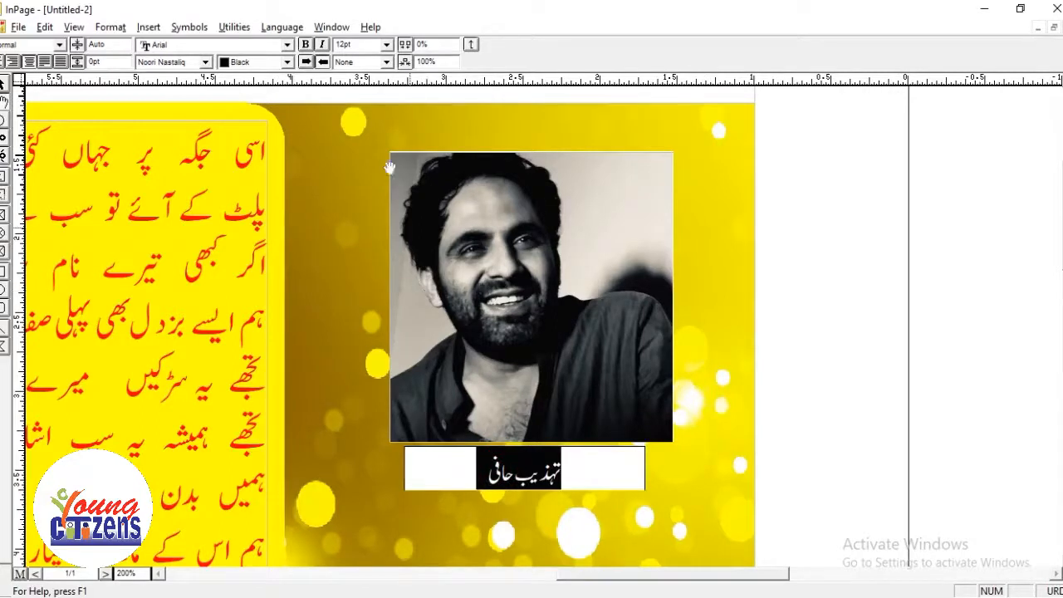
{"action": "left_click", "coordinate": [236, 63]}
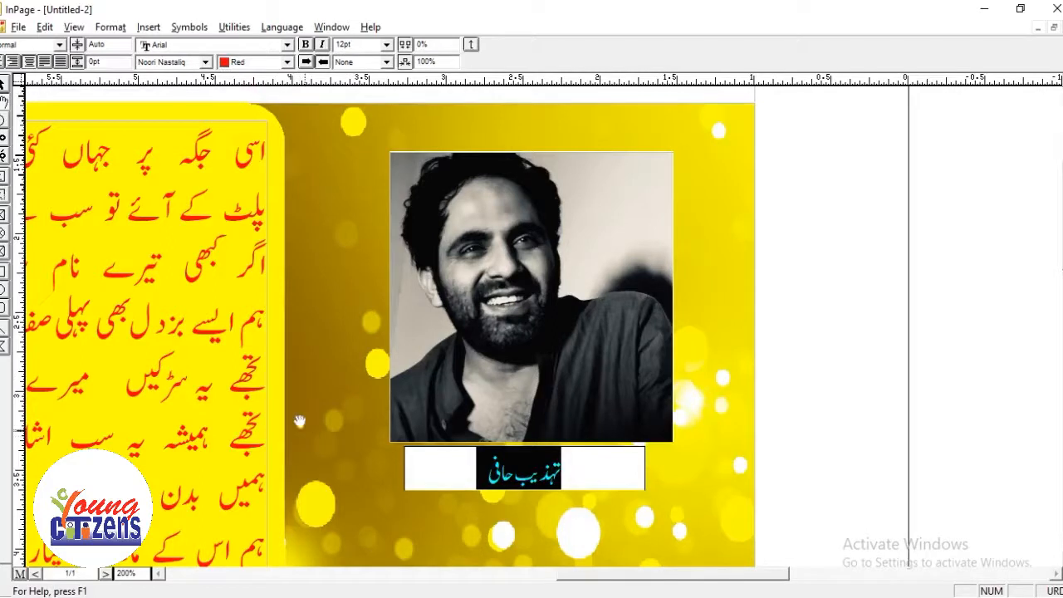
{"action": "left_click", "coordinate": [381, 418]}
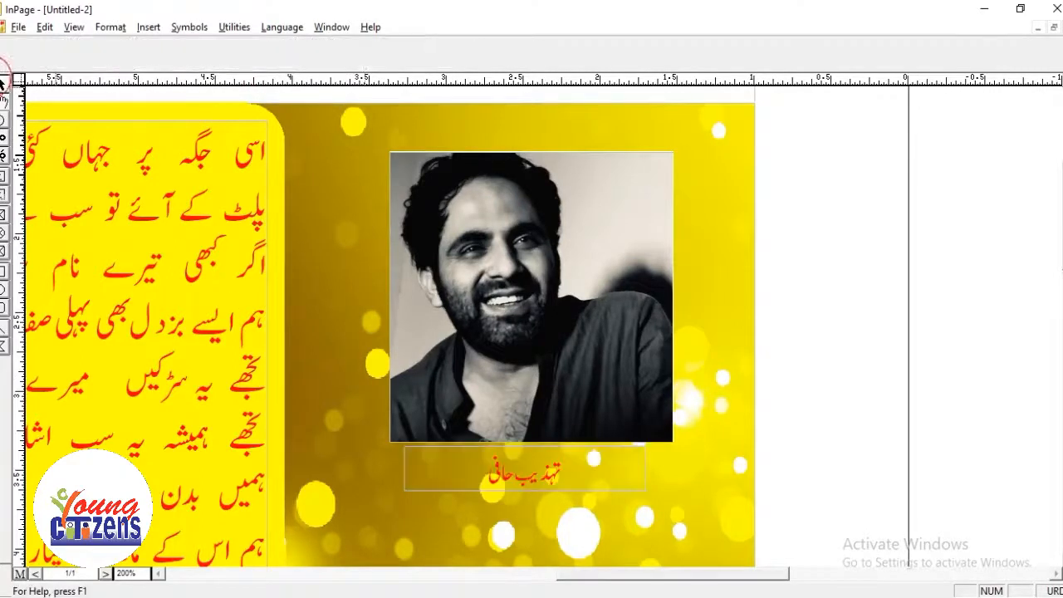
Fill the caption's text box with Yellow and view the whole page.
{"action": "left_click", "coordinate": [409, 463]}
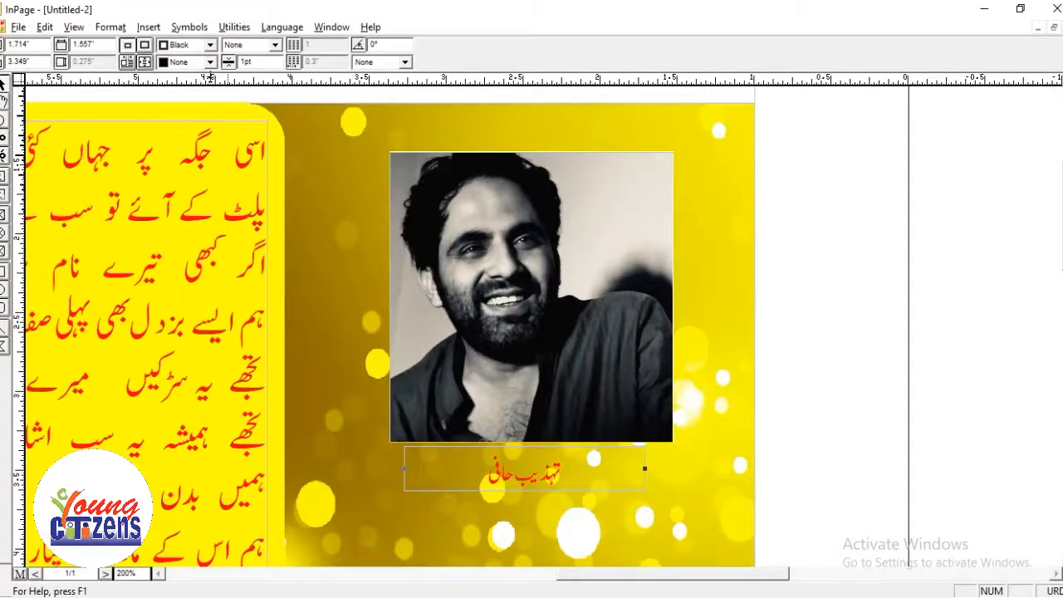
{"action": "left_click", "coordinate": [210, 61]}
{"action": "scroll", "coordinate": [200, 104], "scroll_direction": "down", "scroll_amount": 2}
{"action": "scroll", "coordinate": [207, 115], "scroll_direction": "down", "scroll_amount": 1}
{"action": "scroll", "coordinate": [203, 113], "scroll_direction": "up", "scroll_amount": 2}
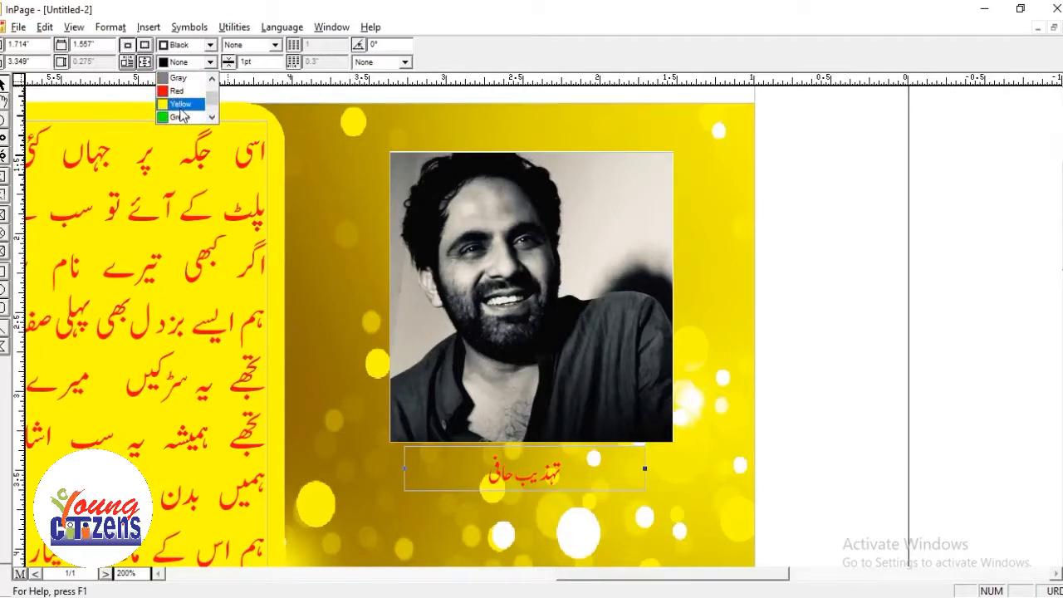
{"action": "left_click", "coordinate": [181, 106]}
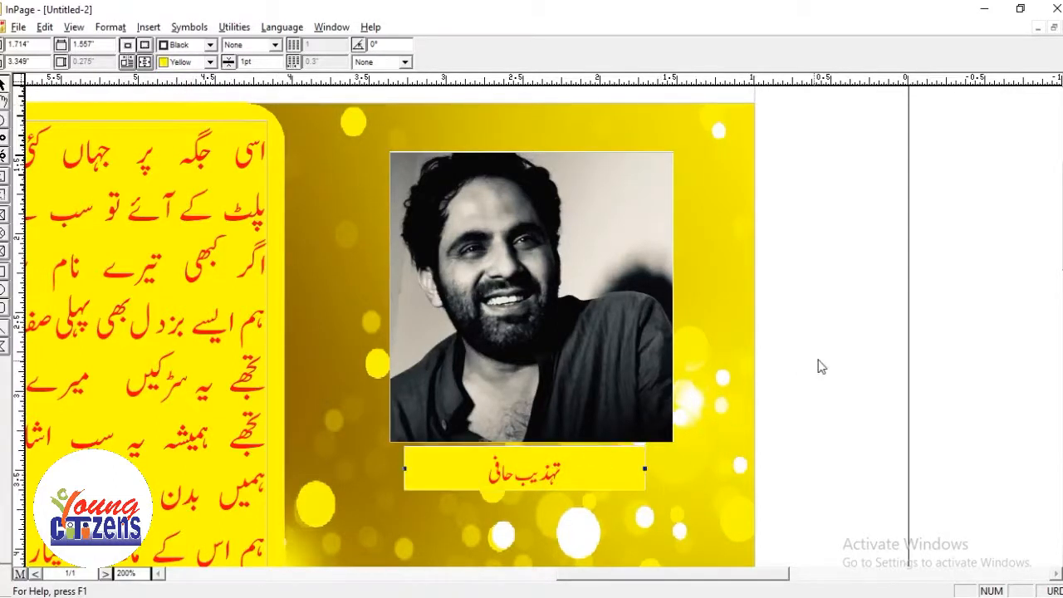
{"action": "left_click", "coordinate": [827, 341]}
{"action": "key", "text": "ctrl+0"}
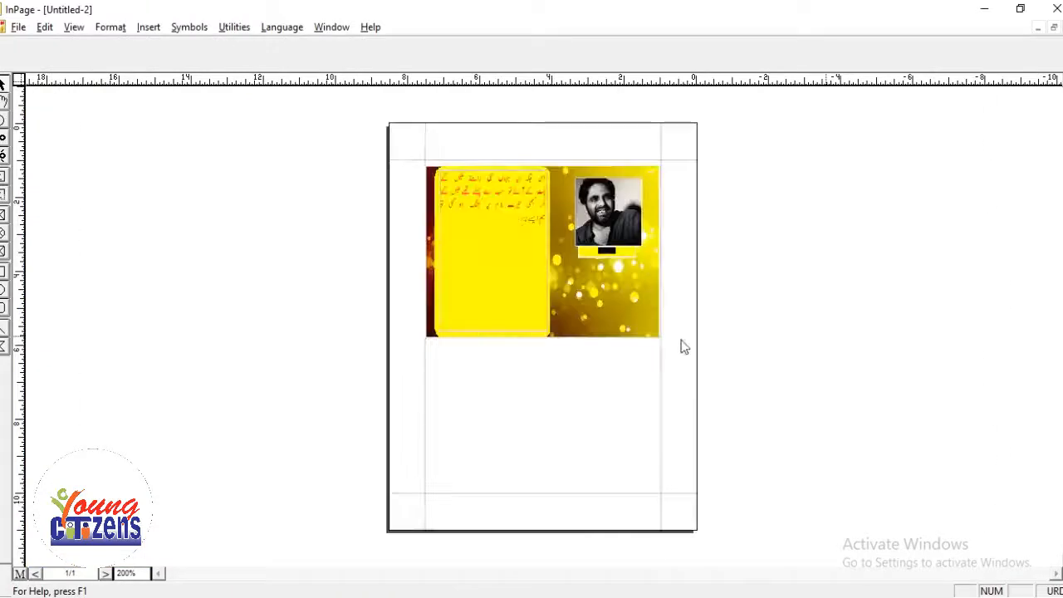
Draw a text box about 1.19" wide on the background below the caption and enter "غزل" in it.
{"action": "right_click", "coordinate": [610, 292]}
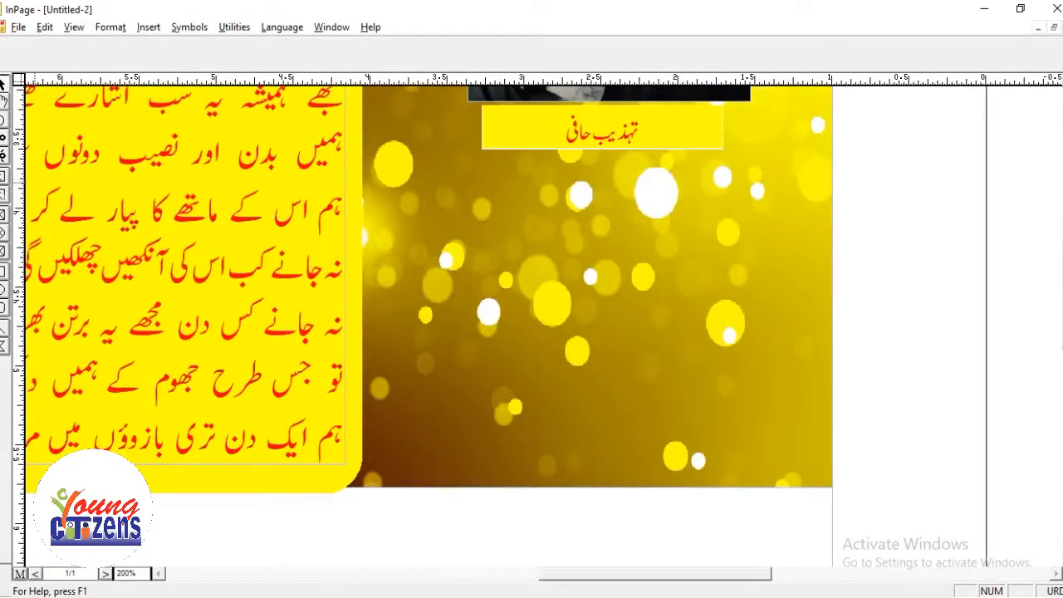
{"action": "left_click", "coordinate": [4, 194]}
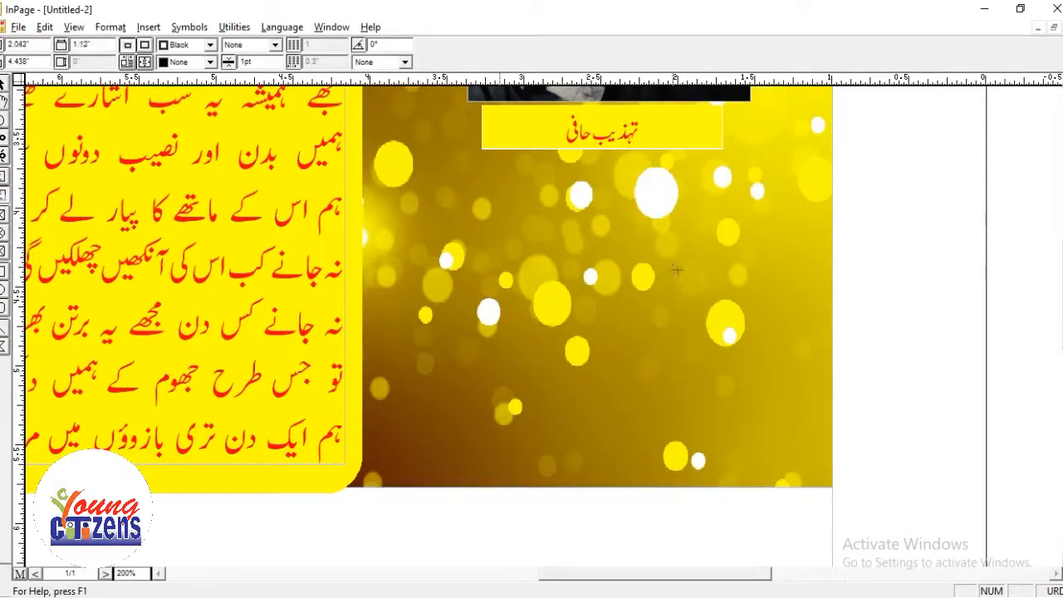
{"action": "left_click_drag", "start_coordinate": [683, 277], "coordinate": [498, 322]}
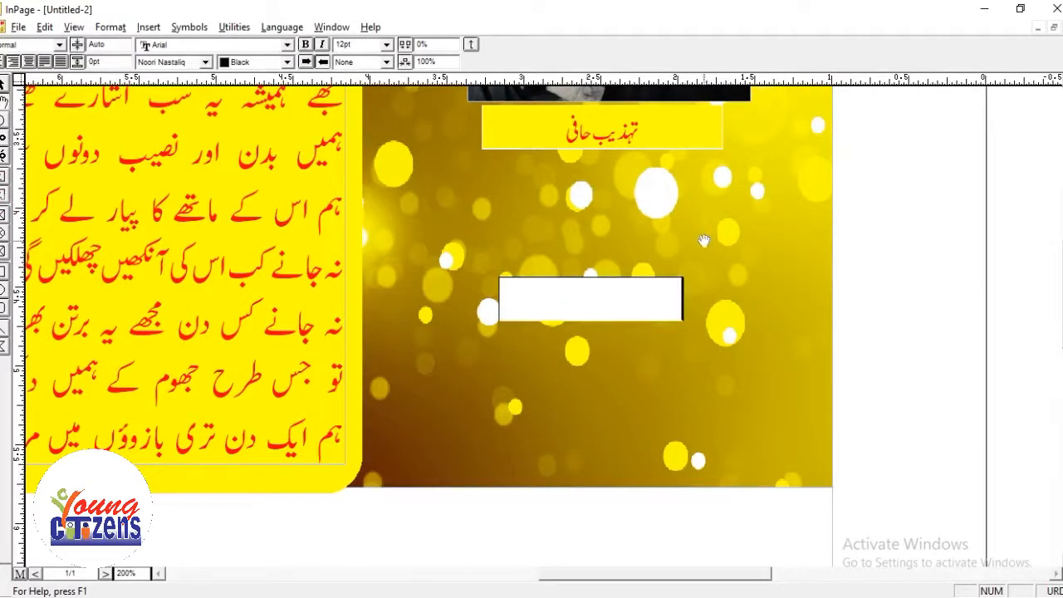
{"action": "type", "text": "غ"}
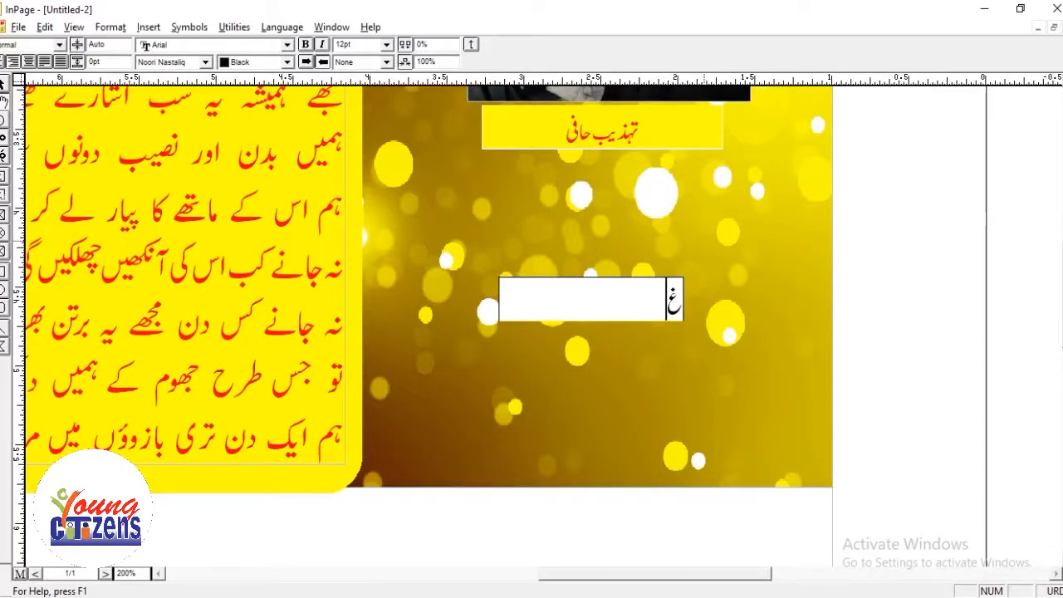
{"action": "type", "text": "زل"}
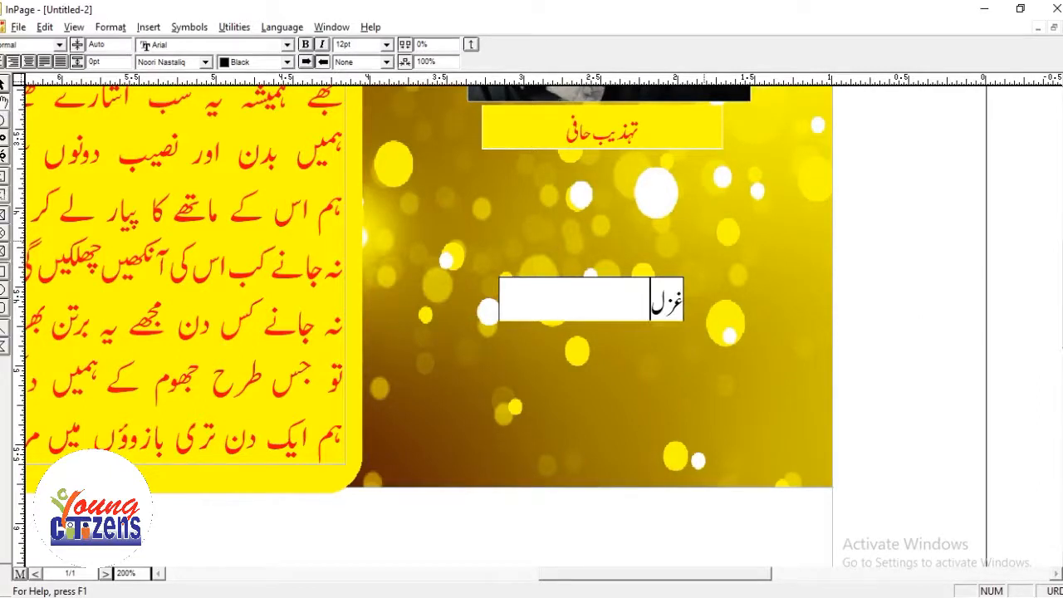
Set the word "غزل" in the Diwani font at a size of 60pt.
{"action": "key", "text": "ctrl+a"}
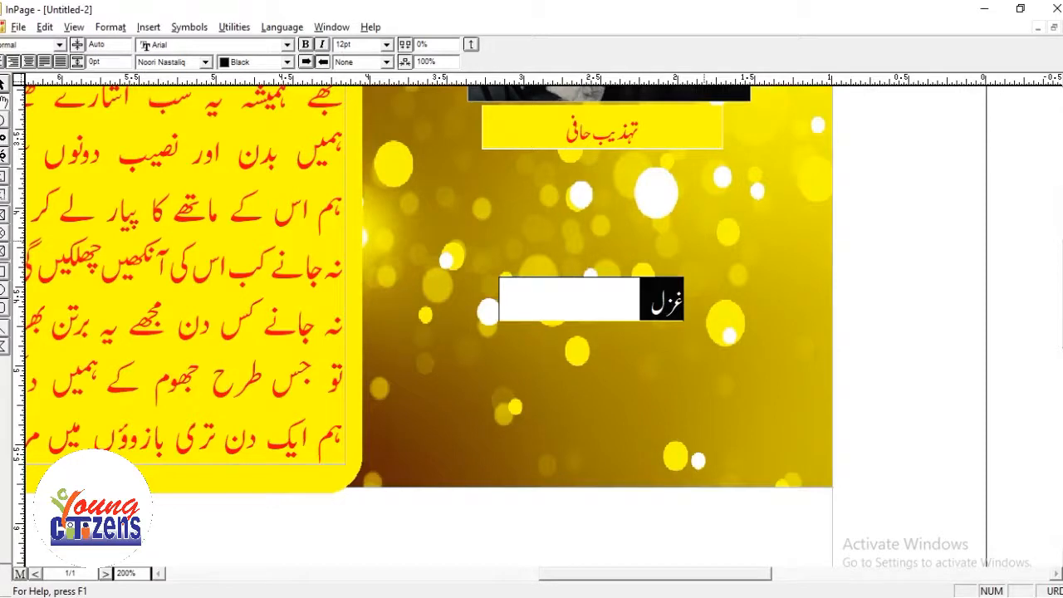
{"action": "left_click", "coordinate": [206, 63]}
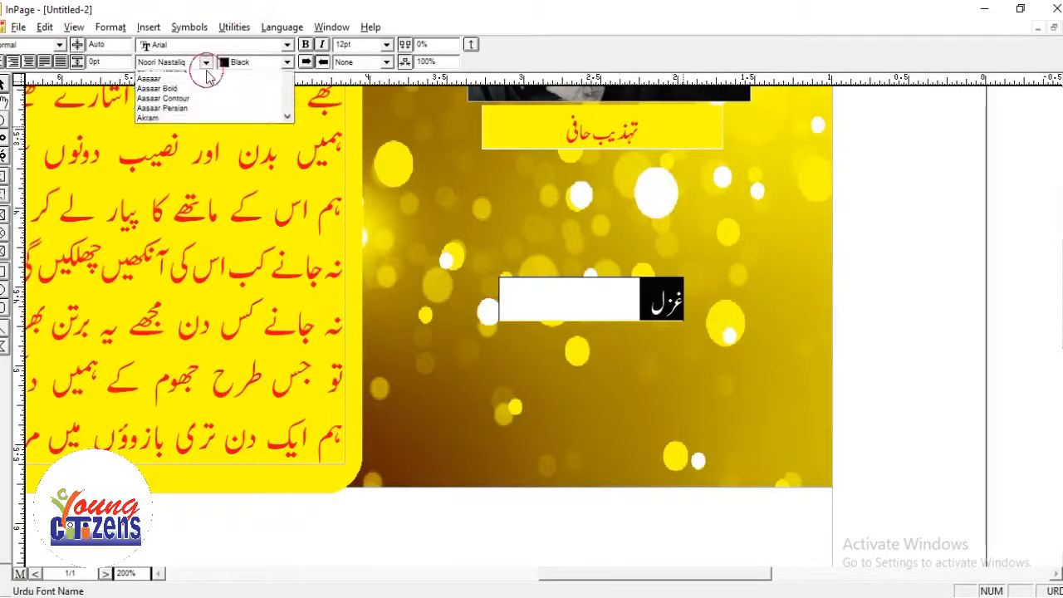
{"action": "scroll", "coordinate": [234, 125], "scroll_direction": "down", "scroll_amount": 3}
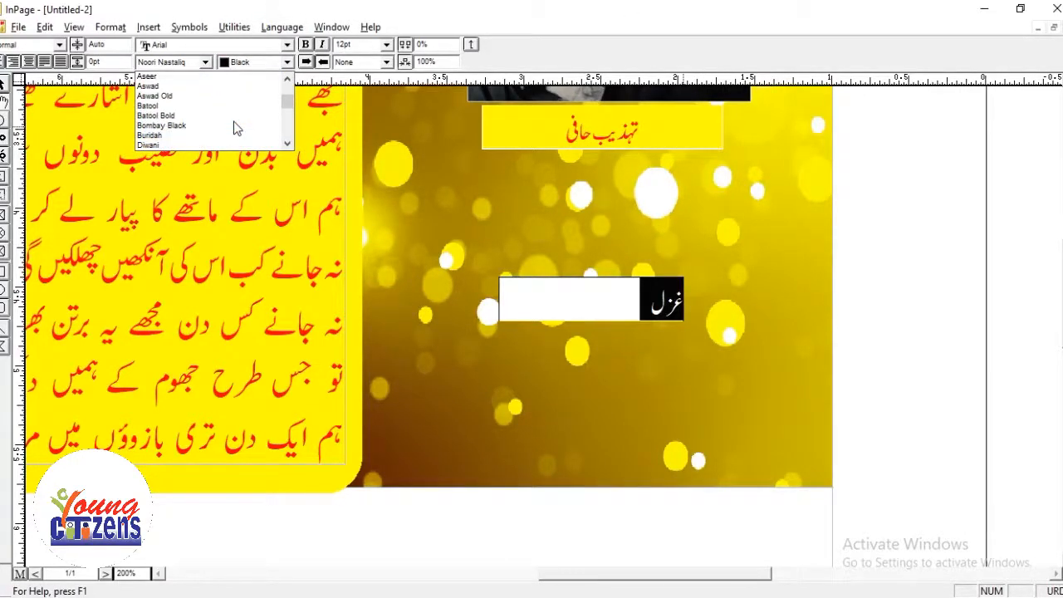
{"action": "scroll", "coordinate": [233, 125], "scroll_direction": "down", "scroll_amount": 3}
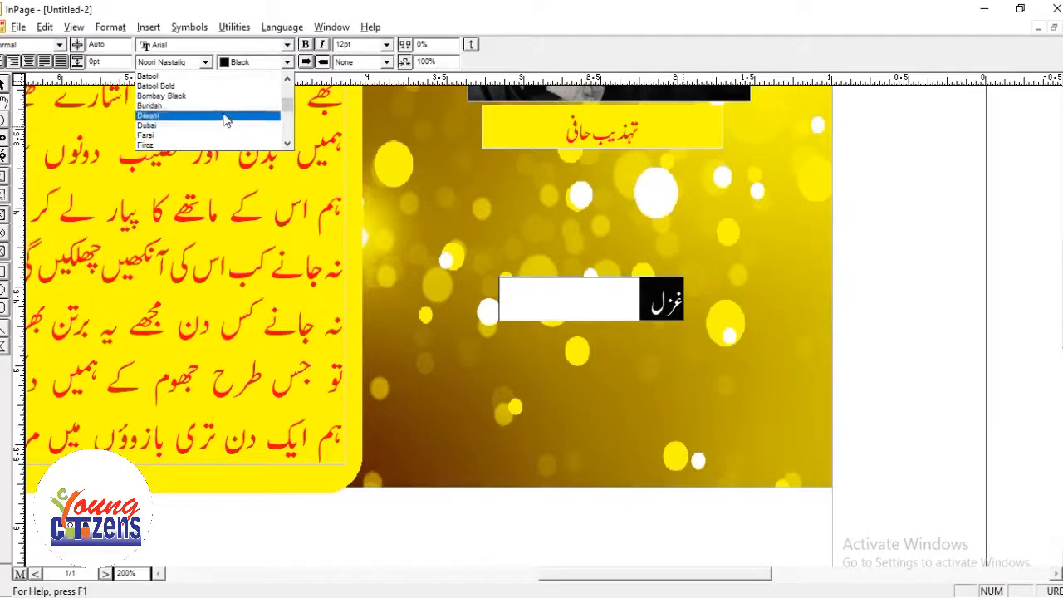
{"action": "left_click", "coordinate": [224, 116]}
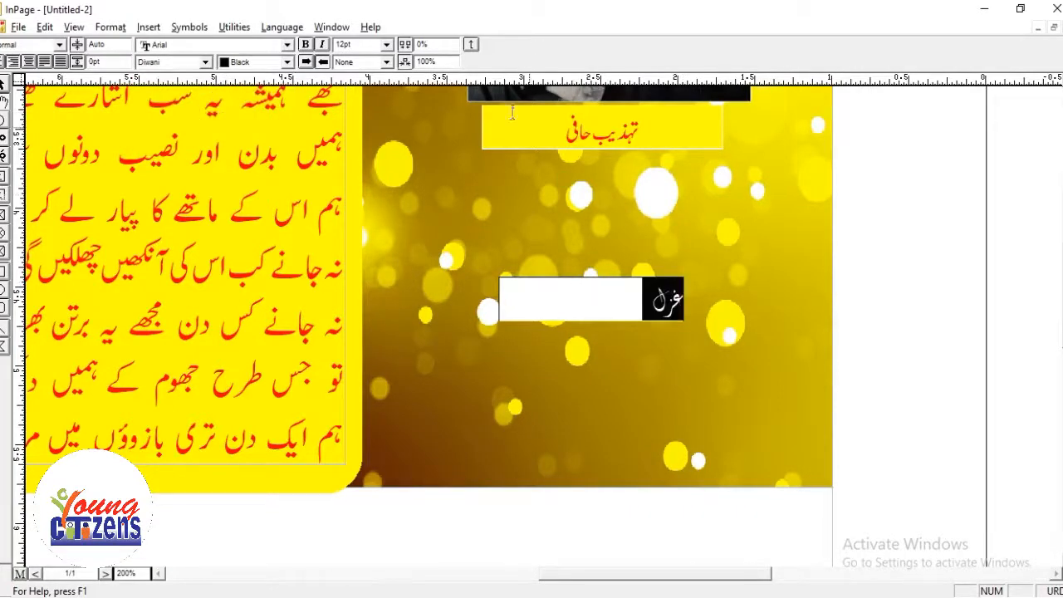
{"action": "left_click", "coordinate": [387, 44]}
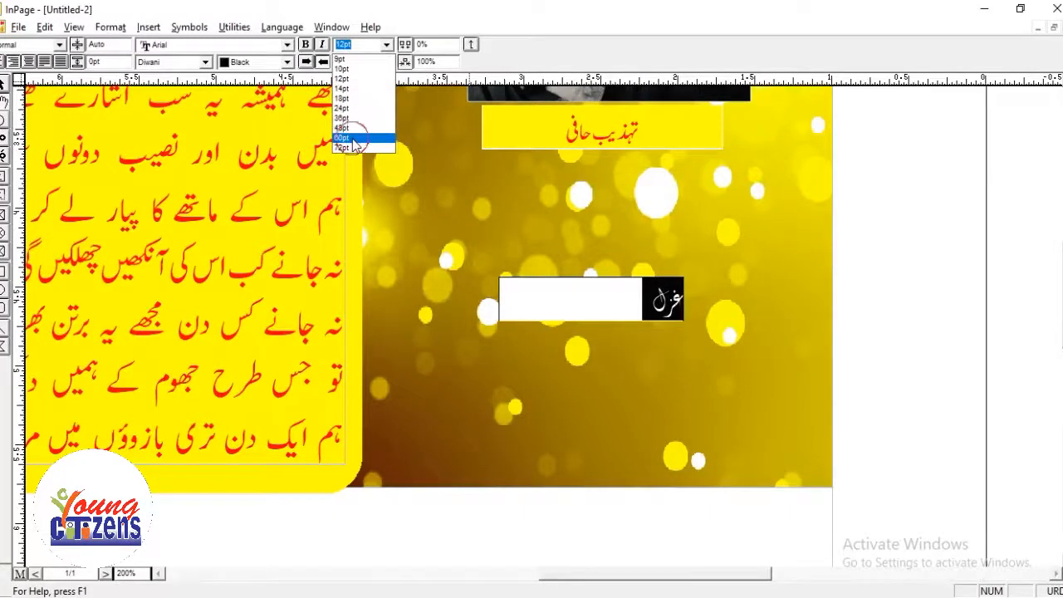
{"action": "left_click", "coordinate": [362, 138]}
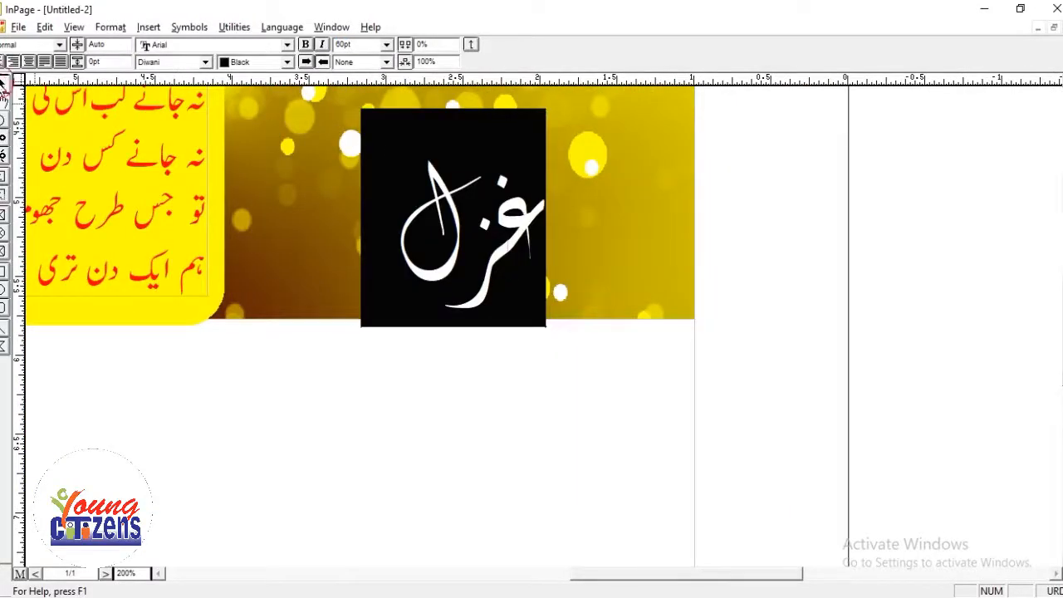
Move the "غزل" text box up toward the caption, to a vertical position of about 4.08".
{"action": "left_click", "coordinate": [2, 84]}
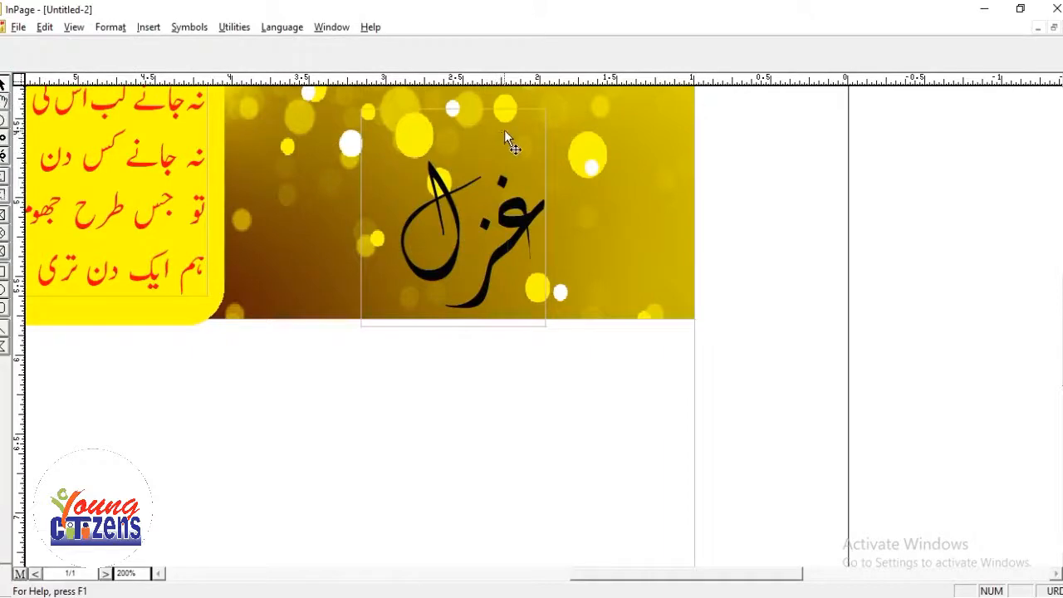
{"action": "left_click_drag", "start_coordinate": [586, 129], "coordinate": [624, 377]}
{"action": "left_click_drag", "start_coordinate": [497, 446], "coordinate": [495, 392]}
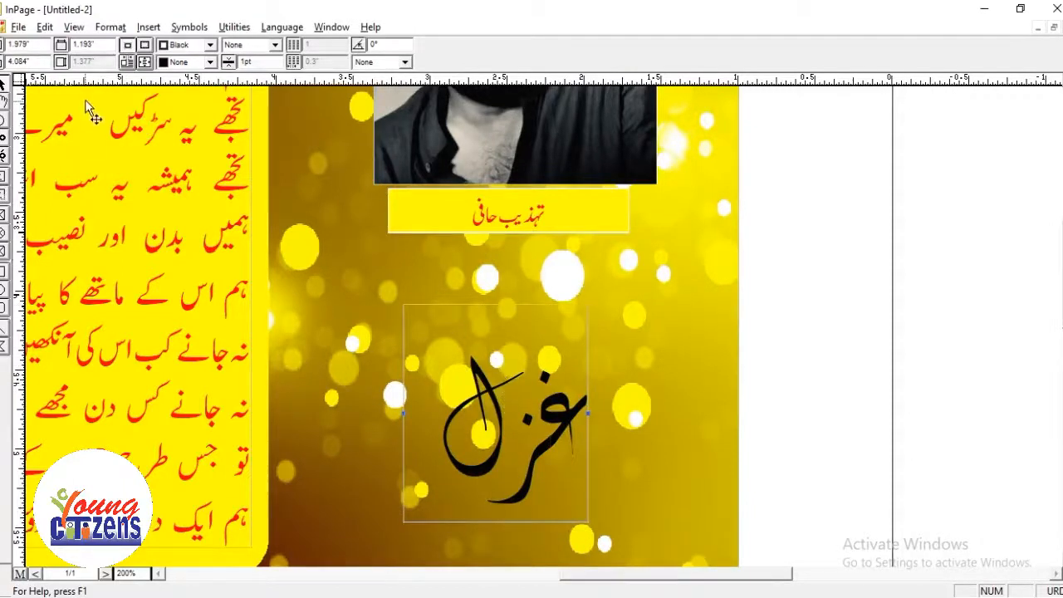
Centre-align the word "غزل" within its text box.
{"action": "left_click", "coordinate": [5, 105]}
{"action": "left_click_drag", "start_coordinate": [533, 410], "coordinate": [501, 393]}
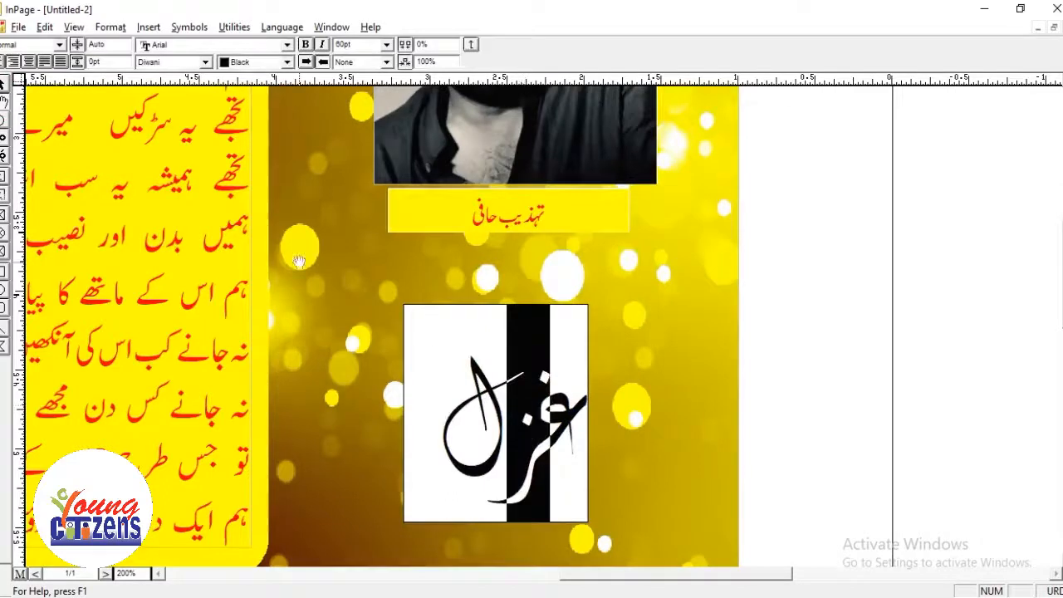
{"action": "left_click", "coordinate": [29, 63]}
{"action": "double_click", "coordinate": [558, 246]}
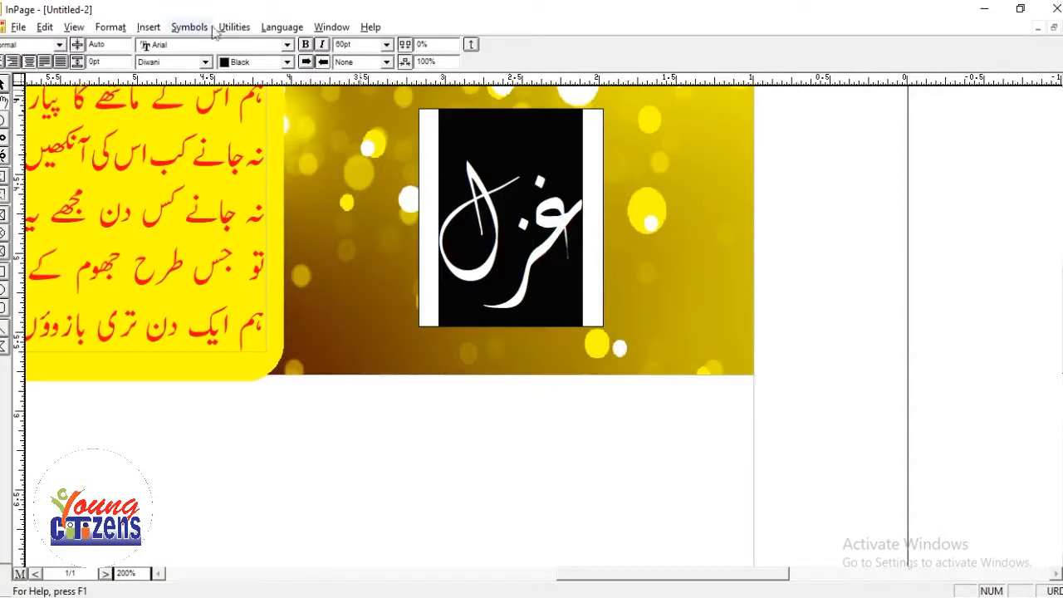
{"action": "left_click", "coordinate": [293, 76]}
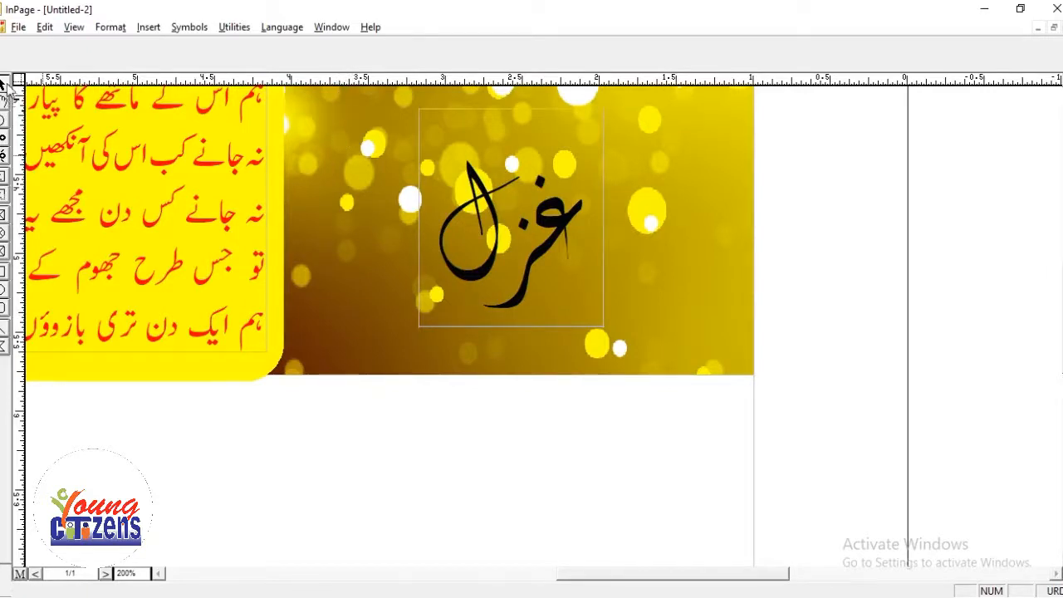
{"action": "left_click", "coordinate": [396, 209]}
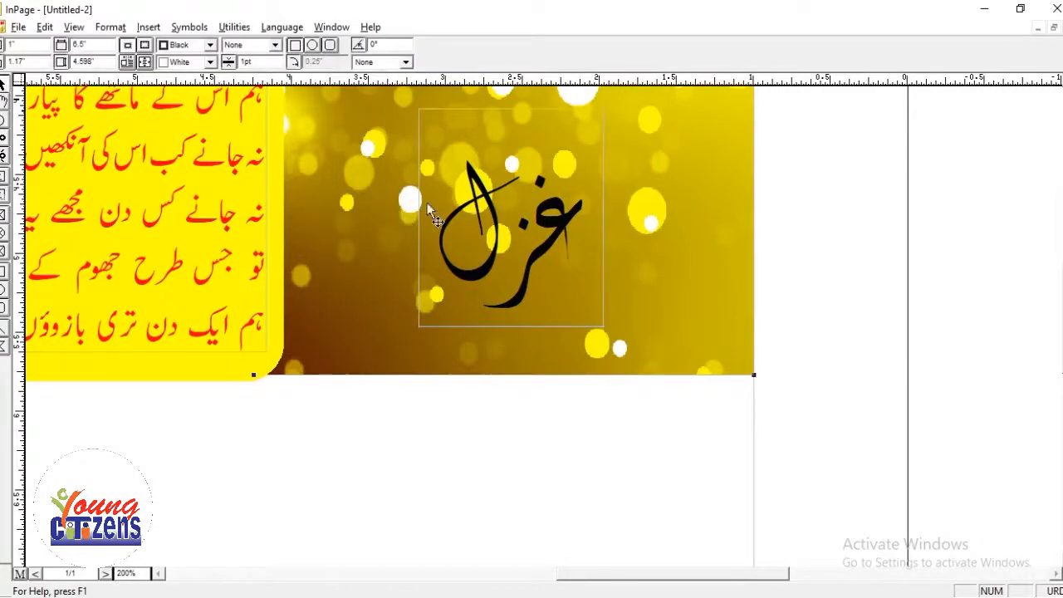
{"action": "left_click", "coordinate": [427, 108]}
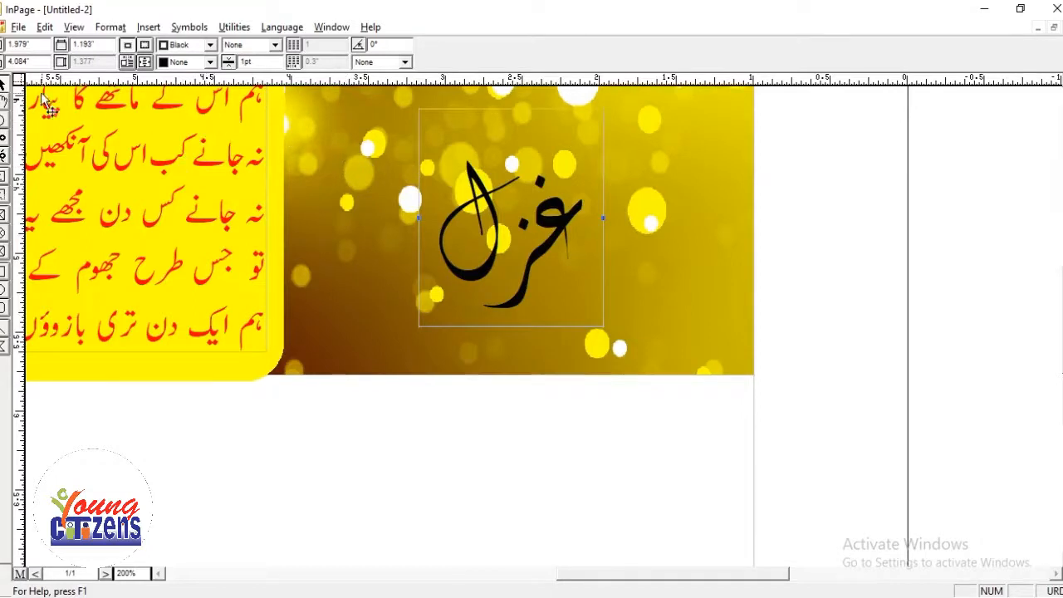
Change the text colour of the "غزل" title to Red and deselect it.
{"action": "left_click", "coordinate": [4, 101]}
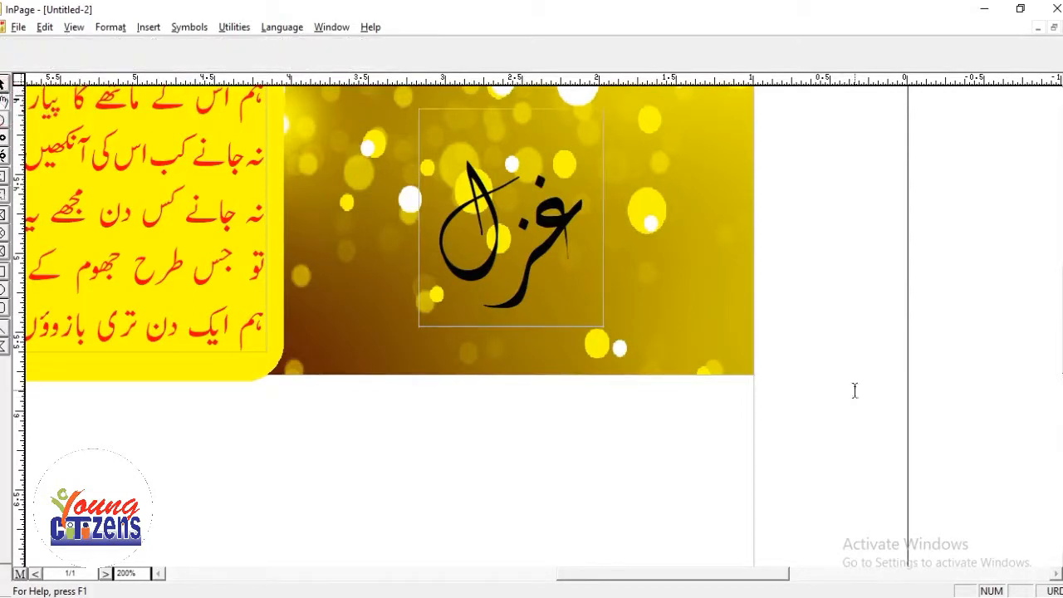
{"action": "double_click", "coordinate": [526, 230]}
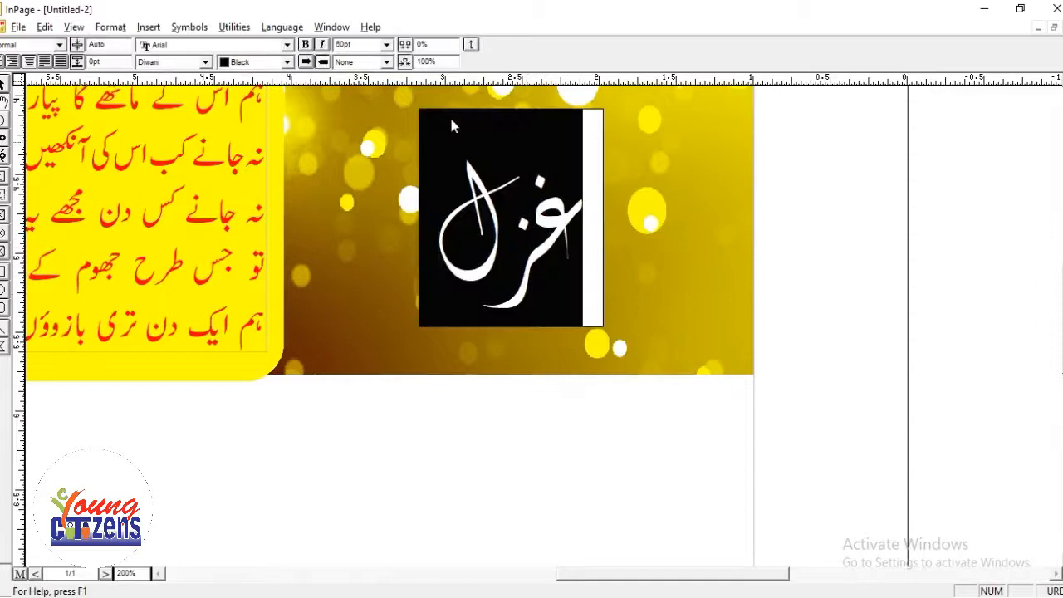
{"action": "left_click", "coordinate": [288, 62]}
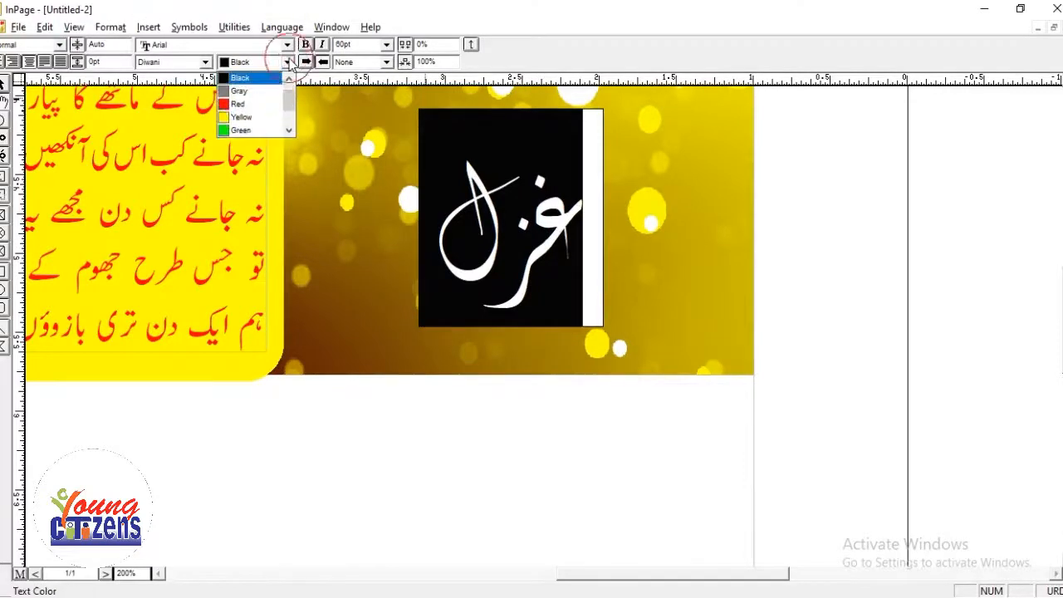
{"action": "left_click", "coordinate": [259, 106]}
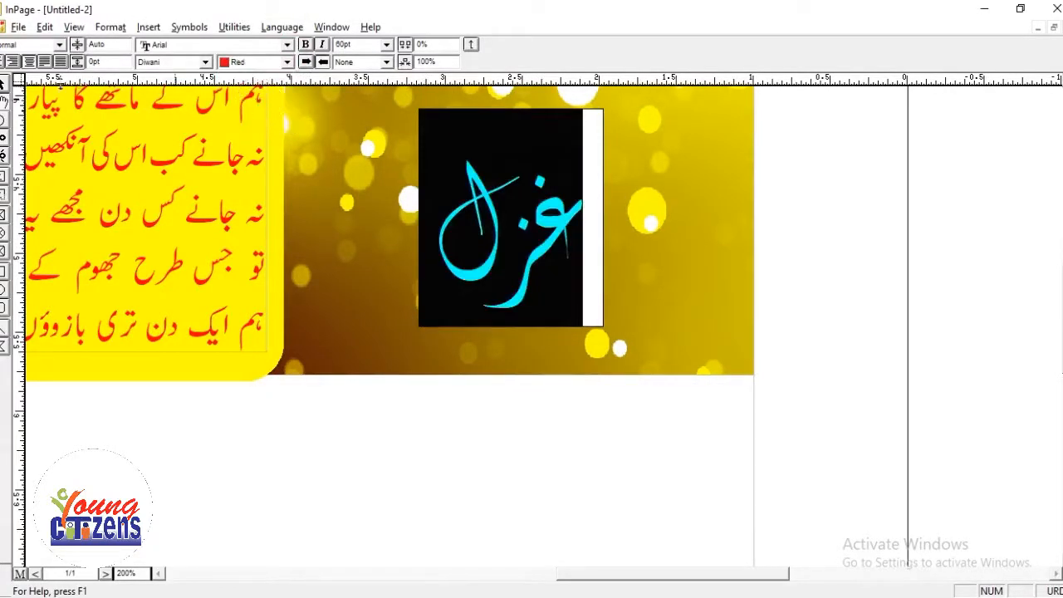
{"action": "left_click", "coordinate": [4, 85]}
{"action": "left_click", "coordinate": [810, 135]}
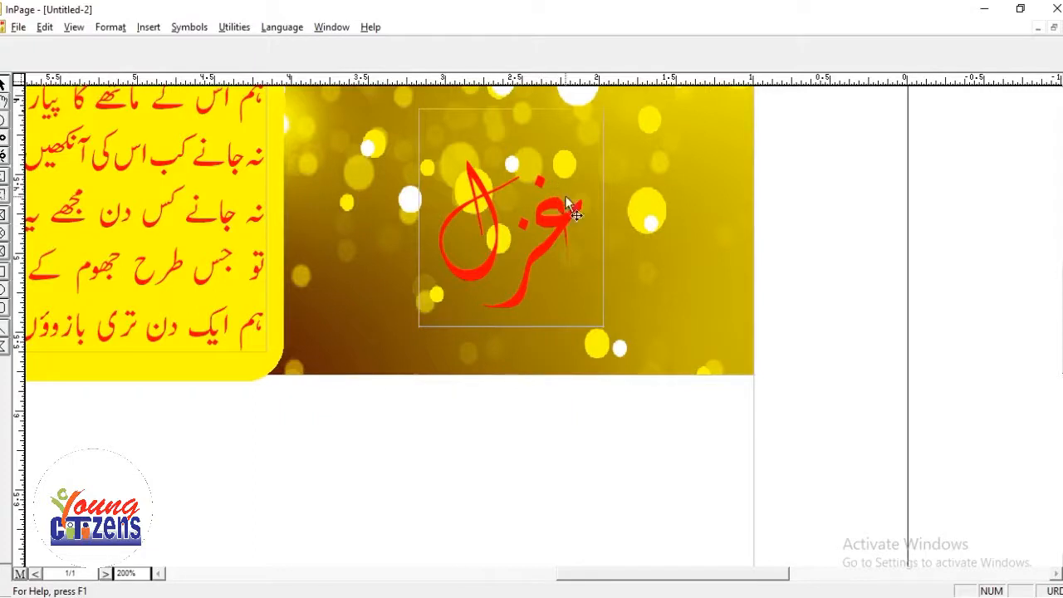
Copy the "غزل" text box and paste a duplicate directly over the original.
{"action": "left_click", "coordinate": [50, 28]}
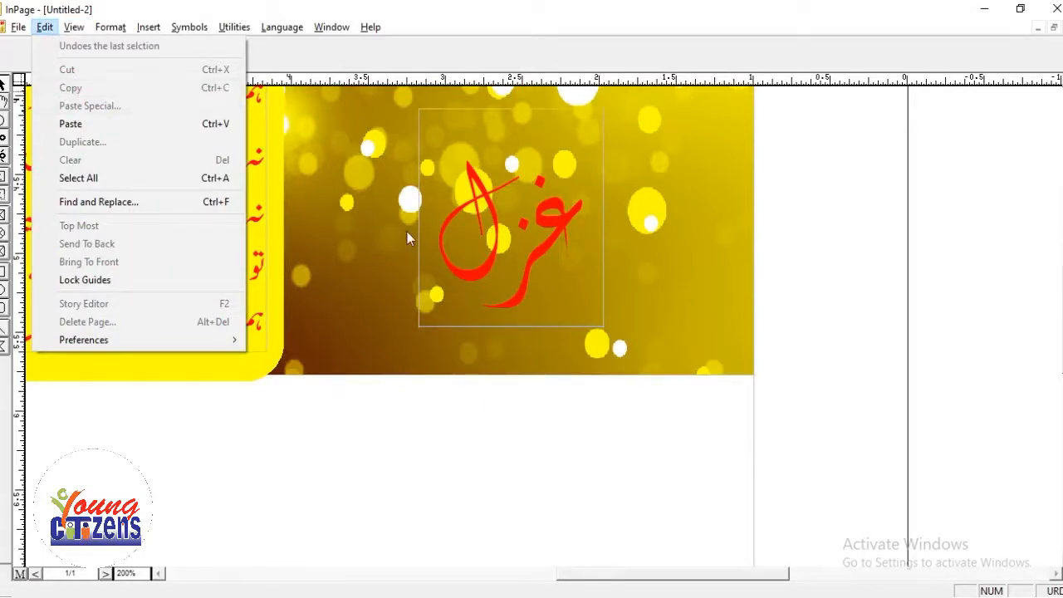
{"action": "left_click", "coordinate": [429, 218]}
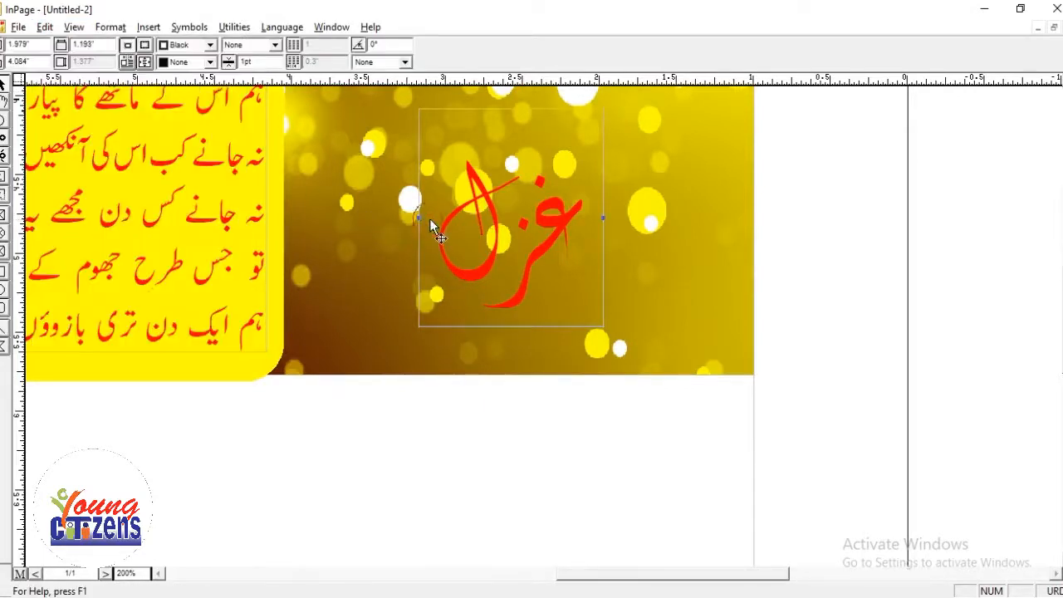
{"action": "left_click", "coordinate": [45, 26]}
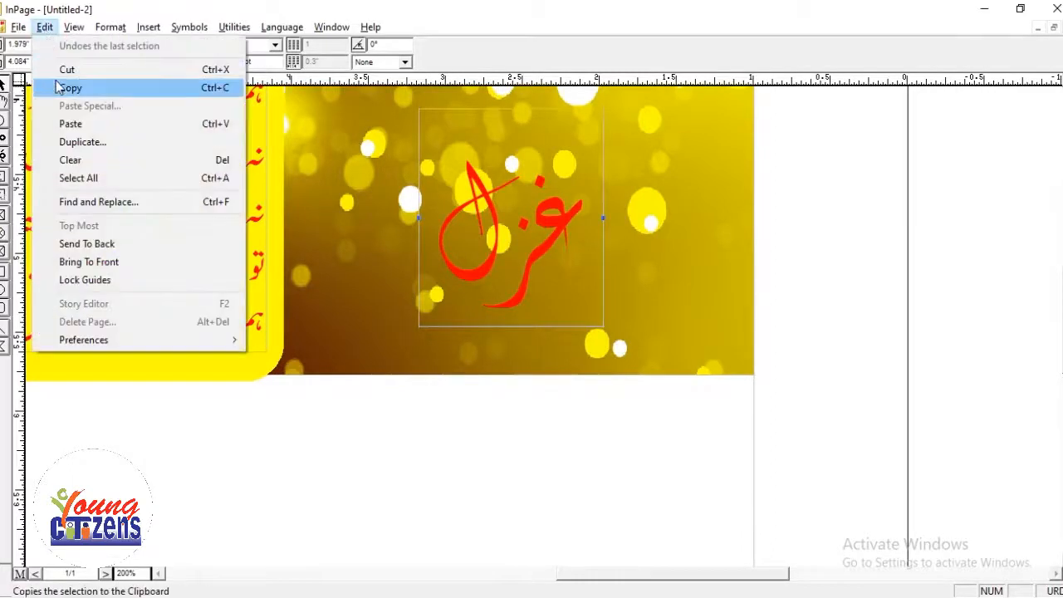
{"action": "left_click", "coordinate": [58, 87]}
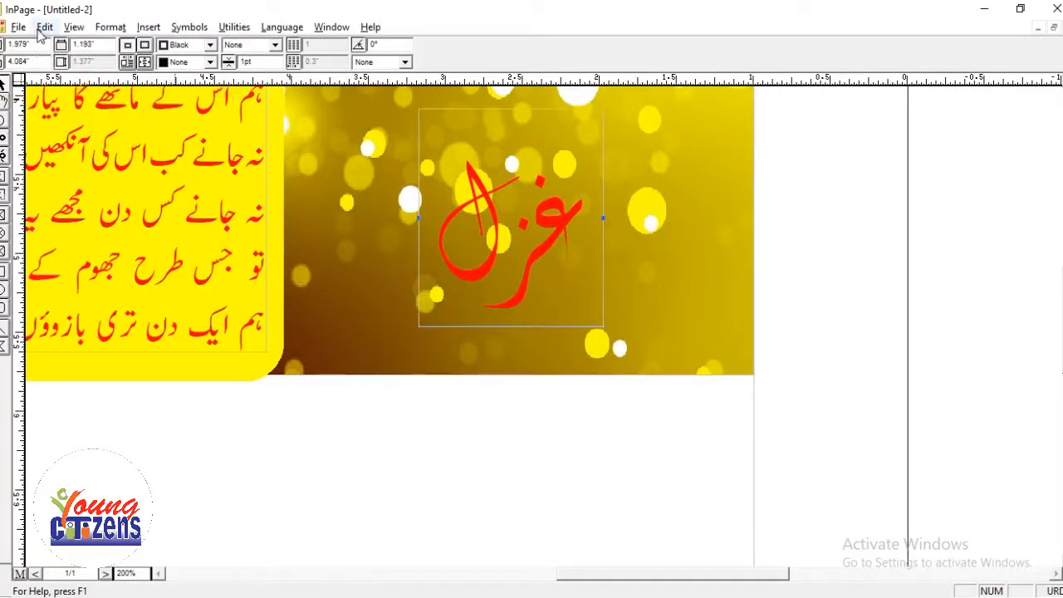
{"action": "left_click", "coordinate": [44, 26]}
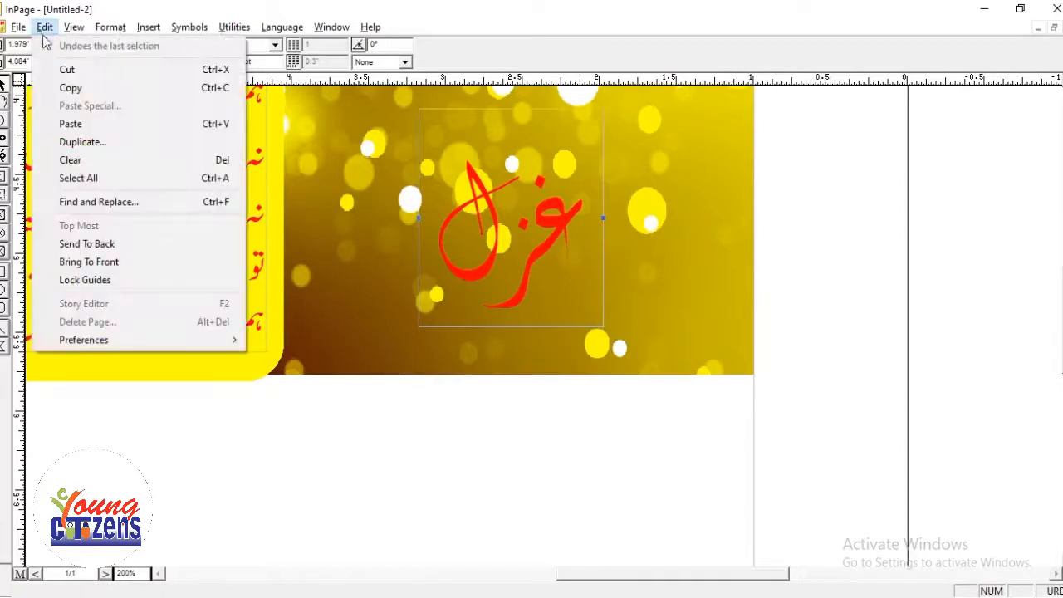
{"action": "left_click", "coordinate": [71, 124]}
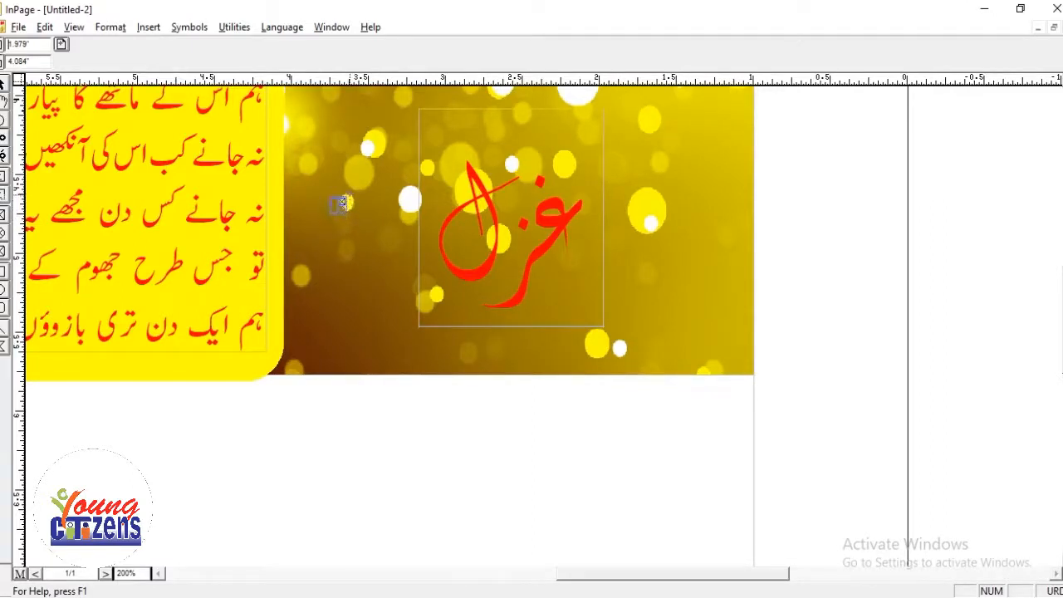
{"action": "key", "text": "Escape"}
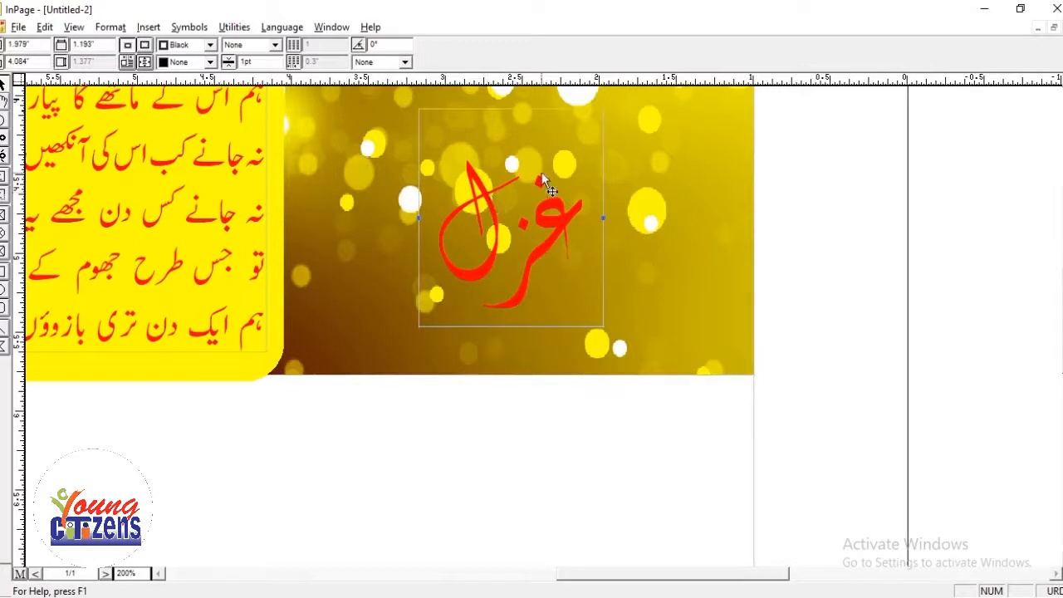
Set the arrow-key movement to 0.01" and the movement with Control to 0.1" in the application preferences.
{"action": "key", "text": "Left"}
{"action": "key", "text": "Right"}
{"action": "left_click", "coordinate": [45, 26]}
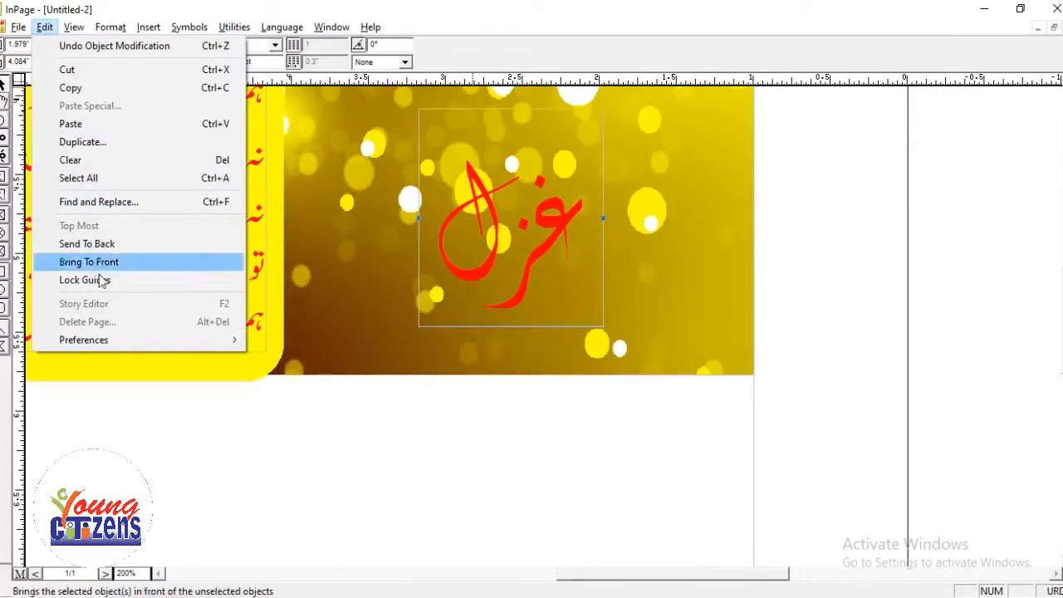
{"action": "left_click", "coordinate": [111, 340]}
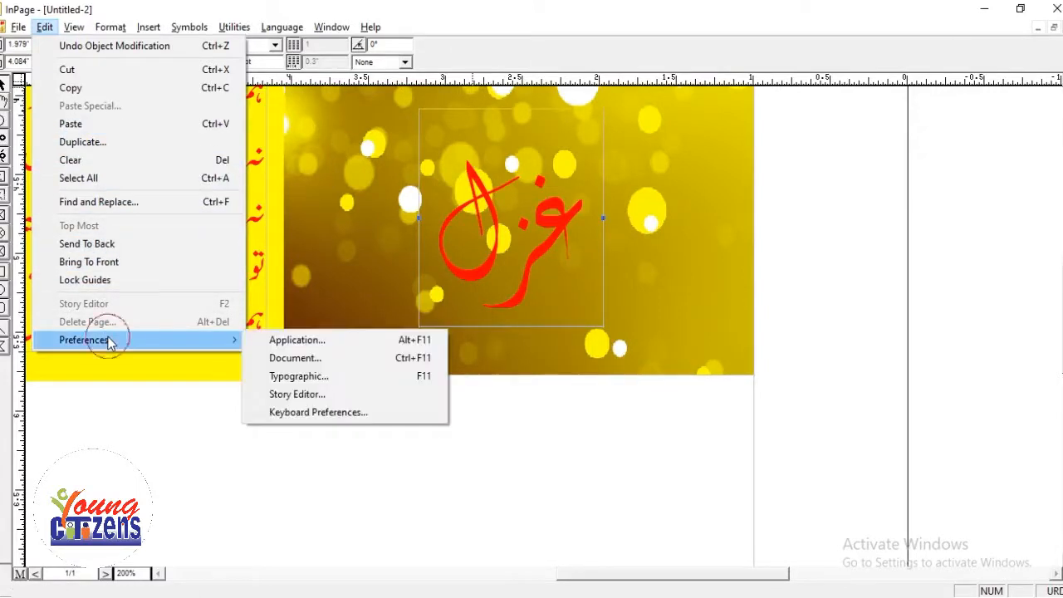
{"action": "left_click", "coordinate": [304, 343]}
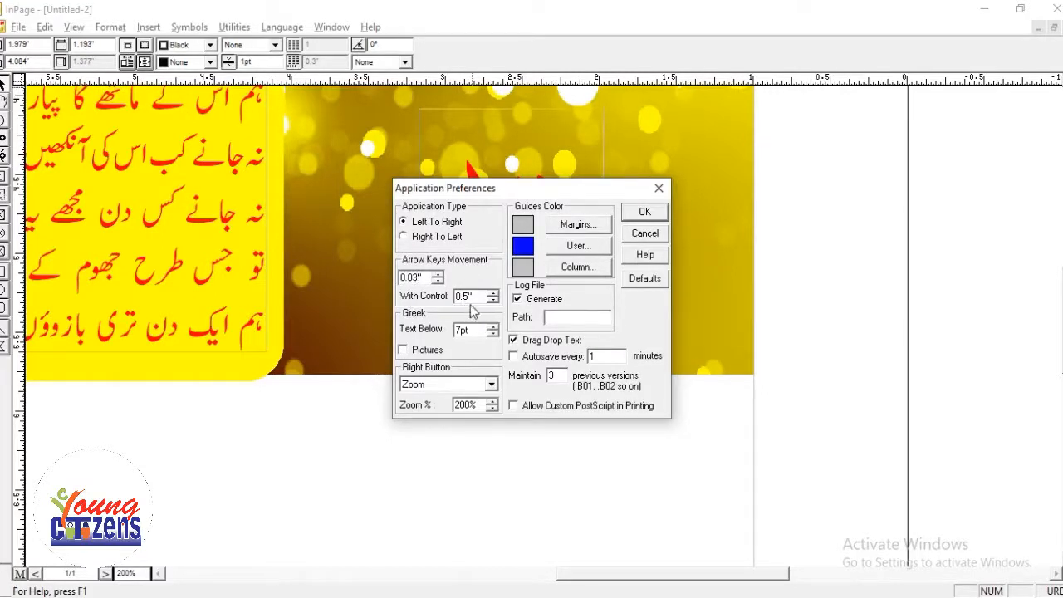
{"action": "left_click", "coordinate": [411, 276]}
{"action": "type", "text": "1"}
{"action": "double_click", "coordinate": [468, 292]}
{"action": "type", "text": "0.1"}
{"action": "left_click", "coordinate": [641, 214]}
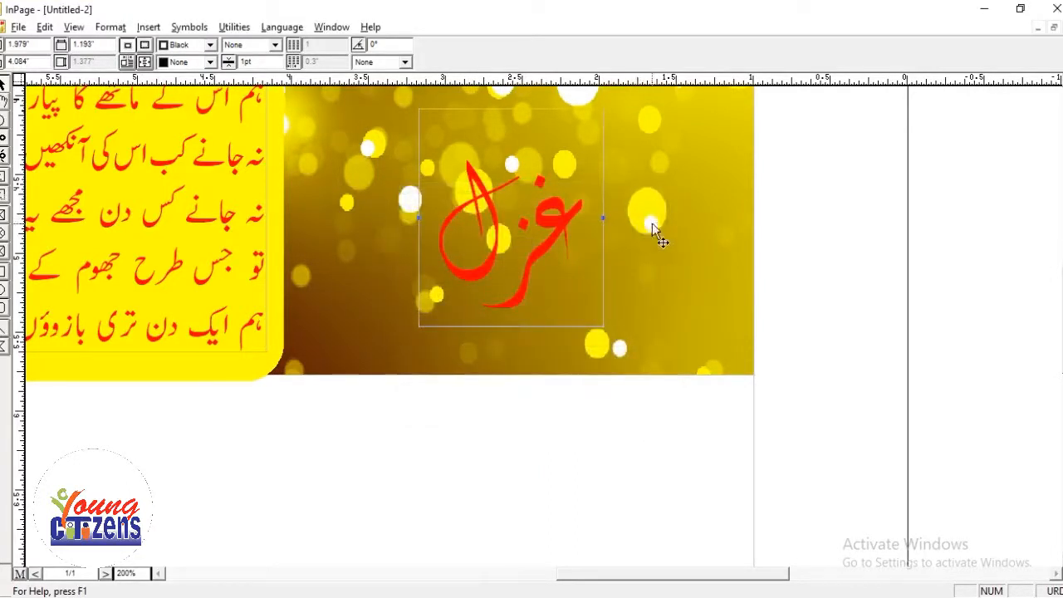
Nudge the duplicate "غزل" box slightly left to a horizontal position of 1.989".
{"action": "key", "text": "Left"}
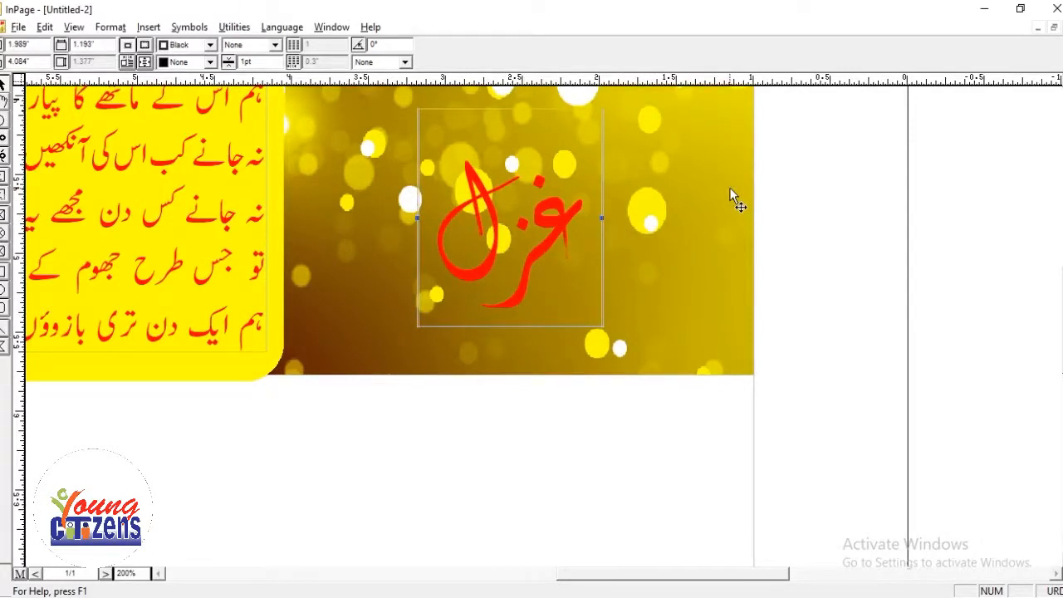
{"action": "key", "text": "Right"}
{"action": "key", "text": "Left"}
{"action": "key", "text": "ctrl+d"}
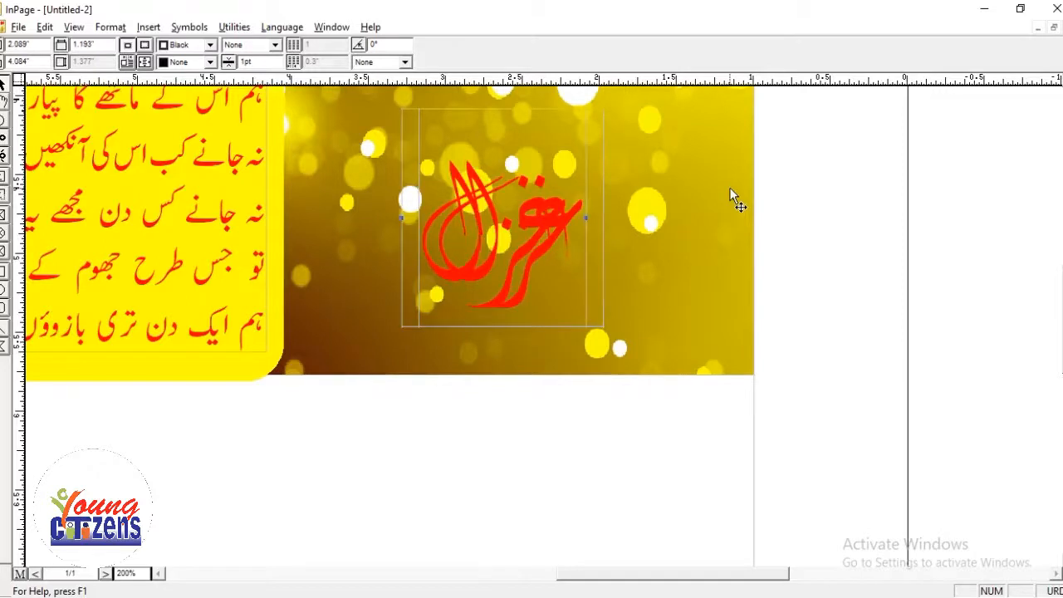
{"action": "key", "text": "Down"}
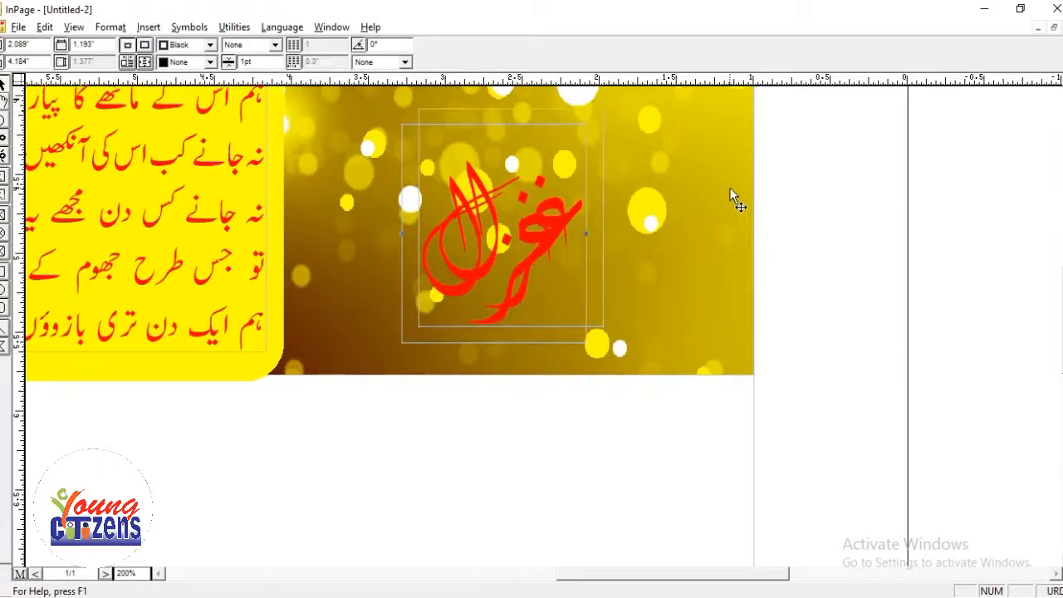
{"action": "key", "text": "ctrl+z"}
{"action": "key", "text": "ctrl+z"}
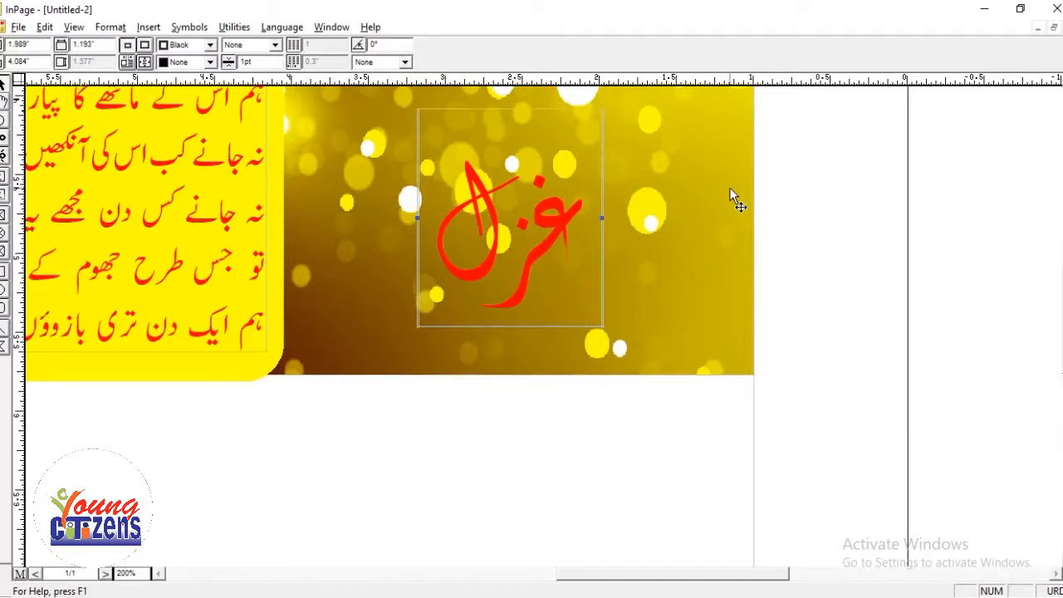
Nudge the duplicate "غزل" box down to a vertical position of 4.094", keeping its horizontal position at 1.989".
{"action": "key", "text": "ctrl+d"}
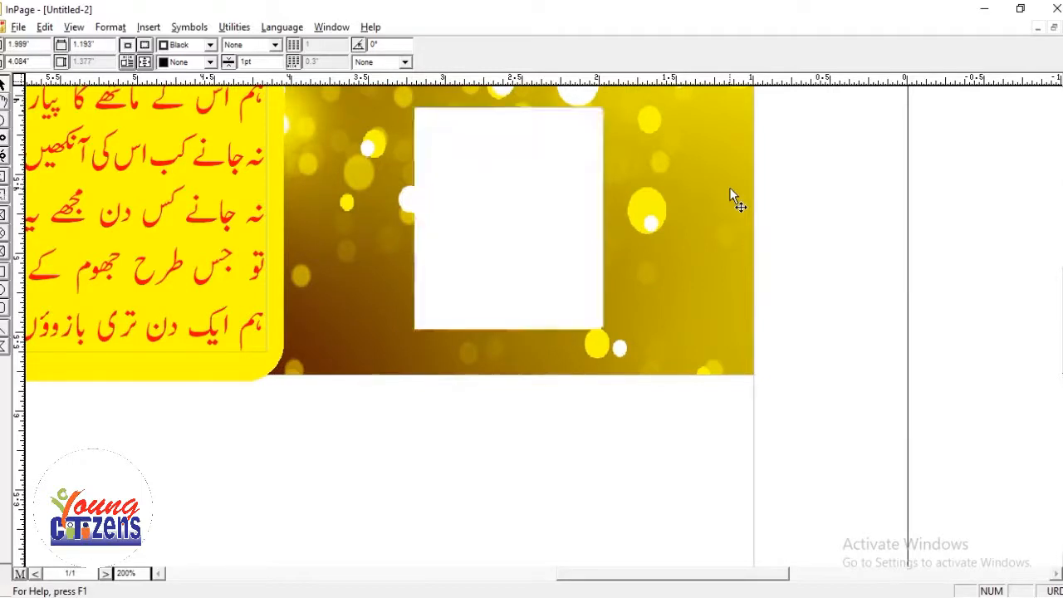
{"action": "key", "text": "ctrl+z"}
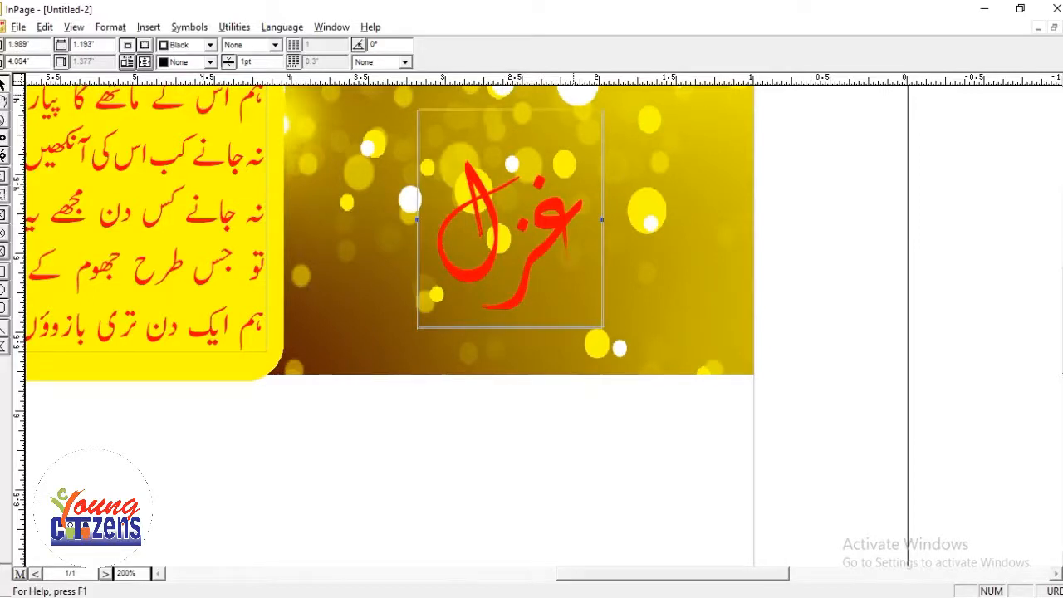
Change the text colour of the duplicate "غزل" to Gray as a shadow and deselect it.
{"action": "left_click", "coordinate": [4, 101]}
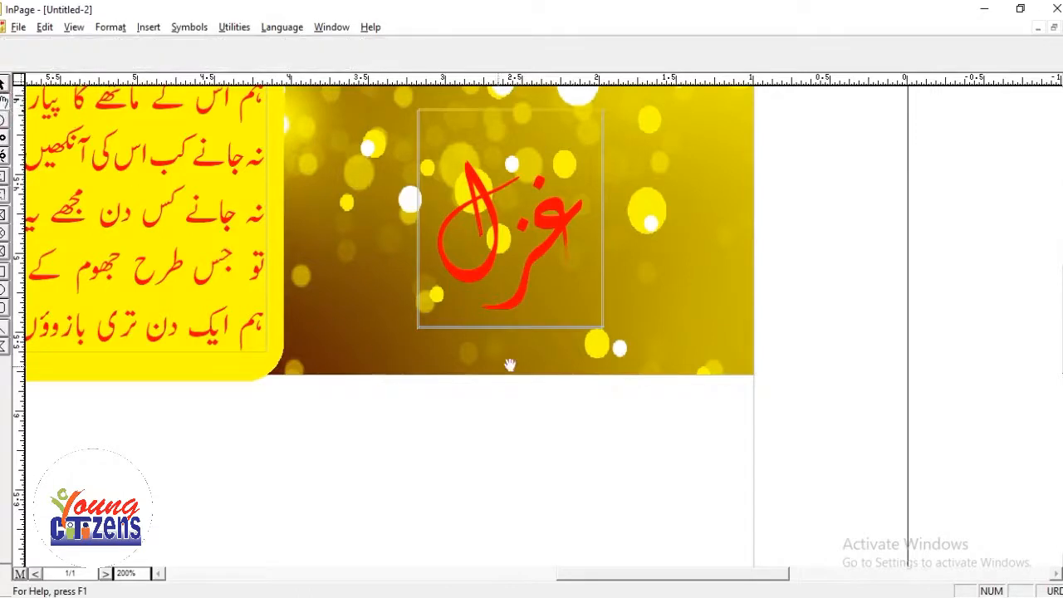
{"action": "double_click", "coordinate": [429, 252]}
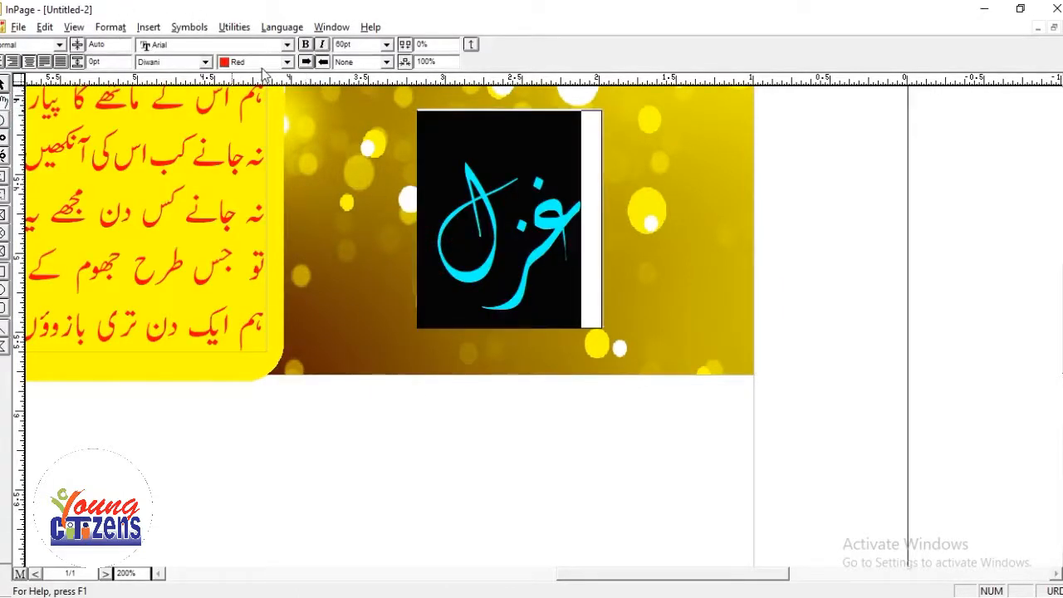
{"action": "left_click", "coordinate": [264, 64]}
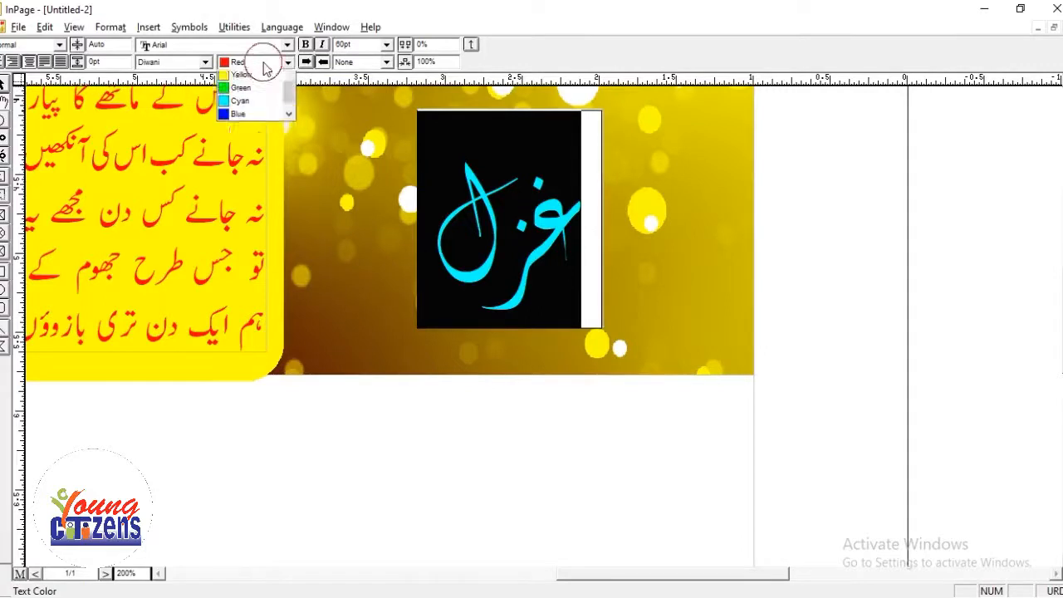
{"action": "left_click", "coordinate": [288, 131]}
{"action": "left_click_drag", "start_coordinate": [291, 119], "coordinate": [292, 84]}
{"action": "left_click", "coordinate": [243, 106]}
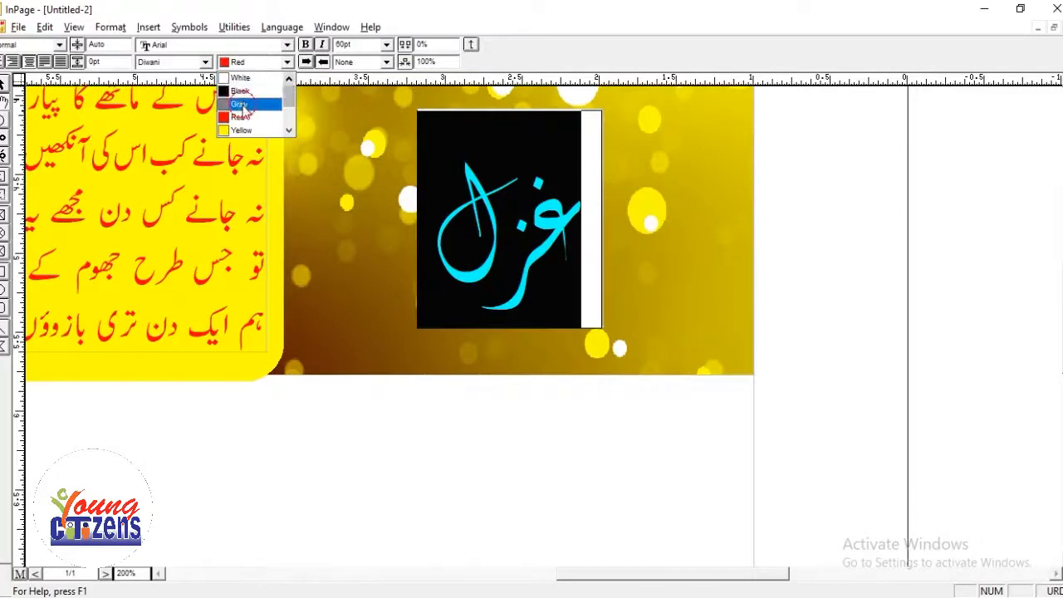
{"action": "left_click", "coordinate": [3, 84]}
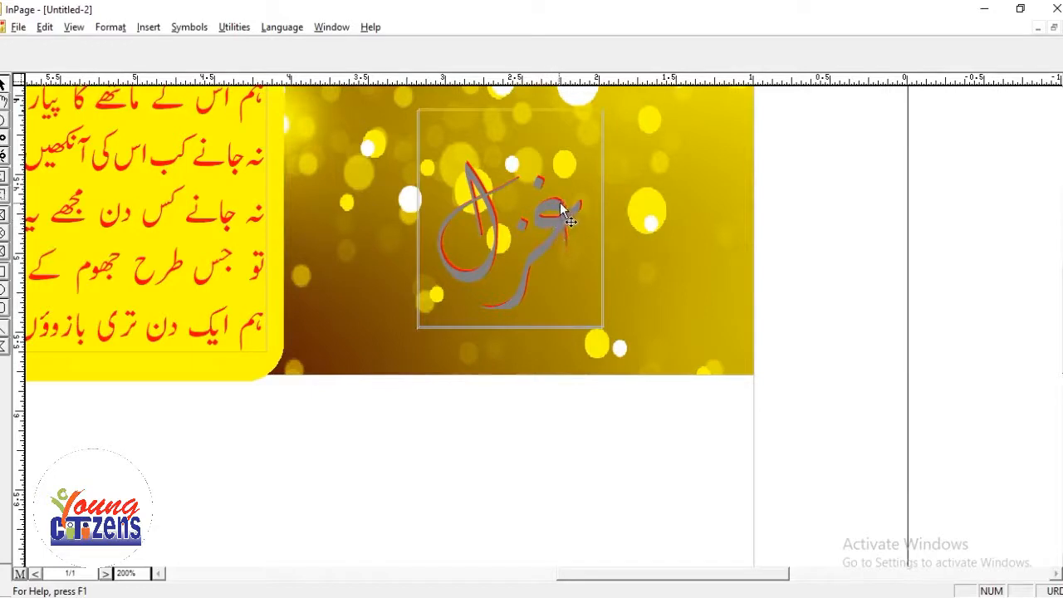
Bring the original red "غزل" text box in front of its gray shadow copy and deselect it.
{"action": "right_click", "coordinate": [597, 116]}
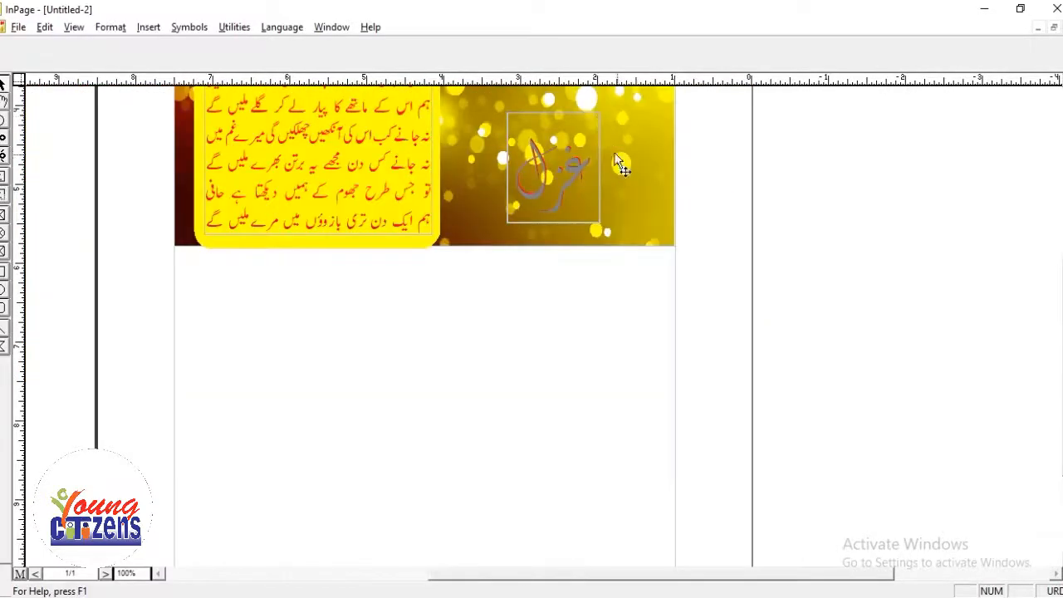
{"action": "right_click", "coordinate": [597, 133]}
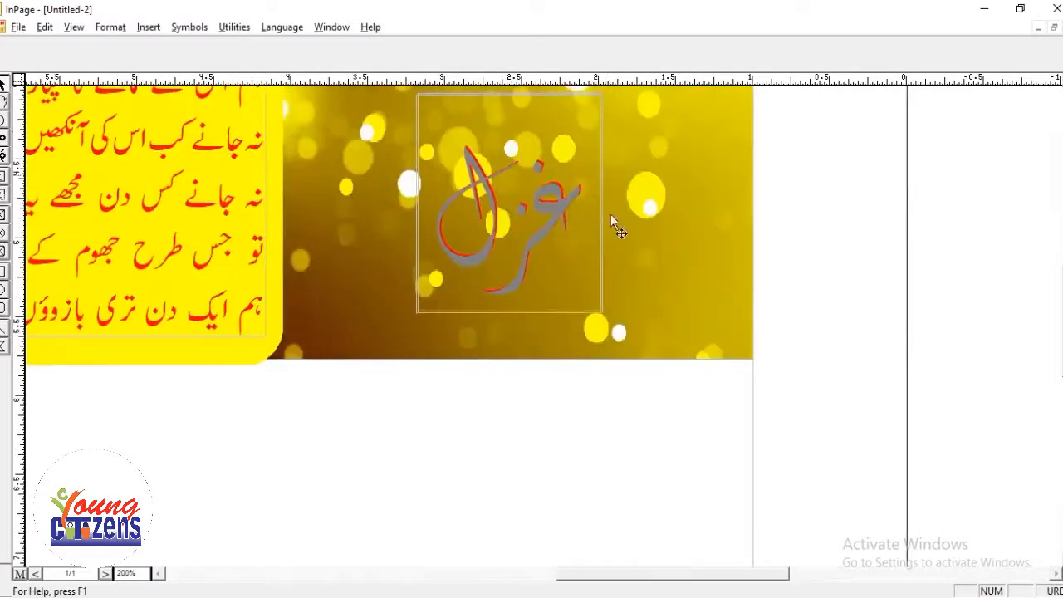
{"action": "left_click", "coordinate": [602, 313]}
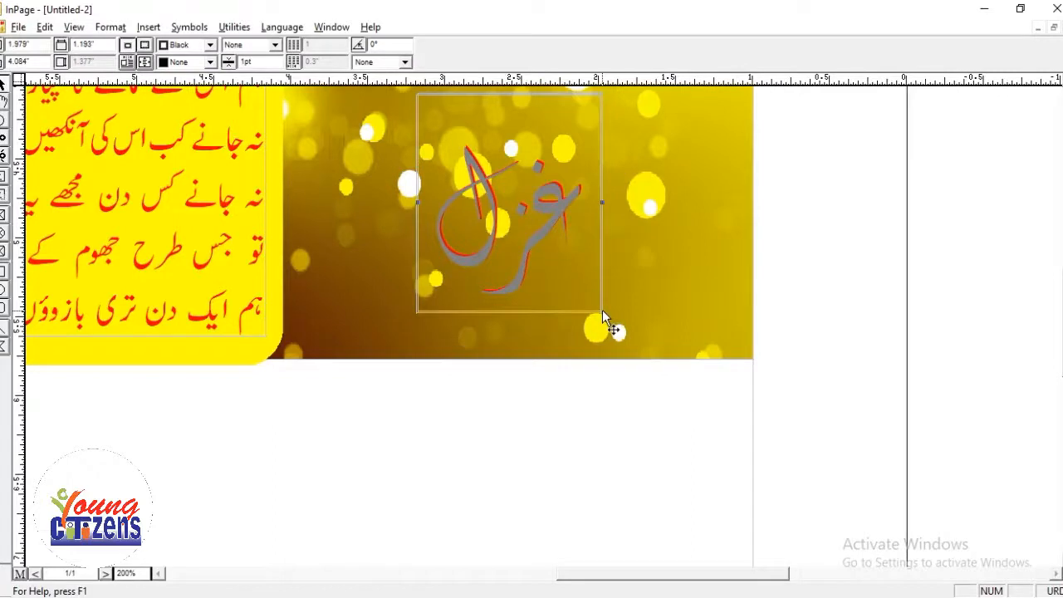
{"action": "left_click", "coordinate": [43, 27]}
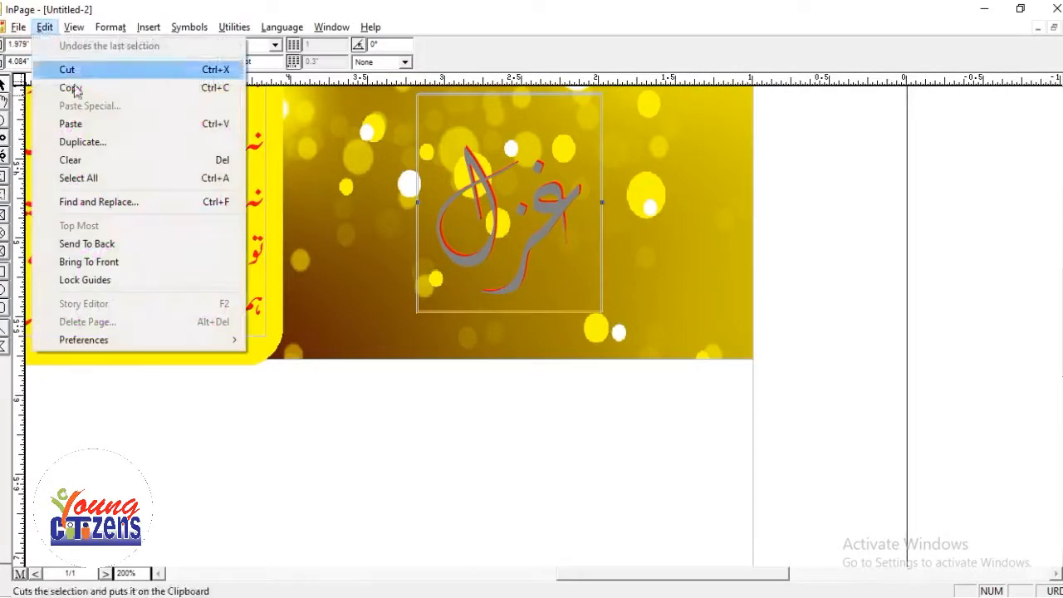
{"action": "left_click", "coordinate": [93, 267]}
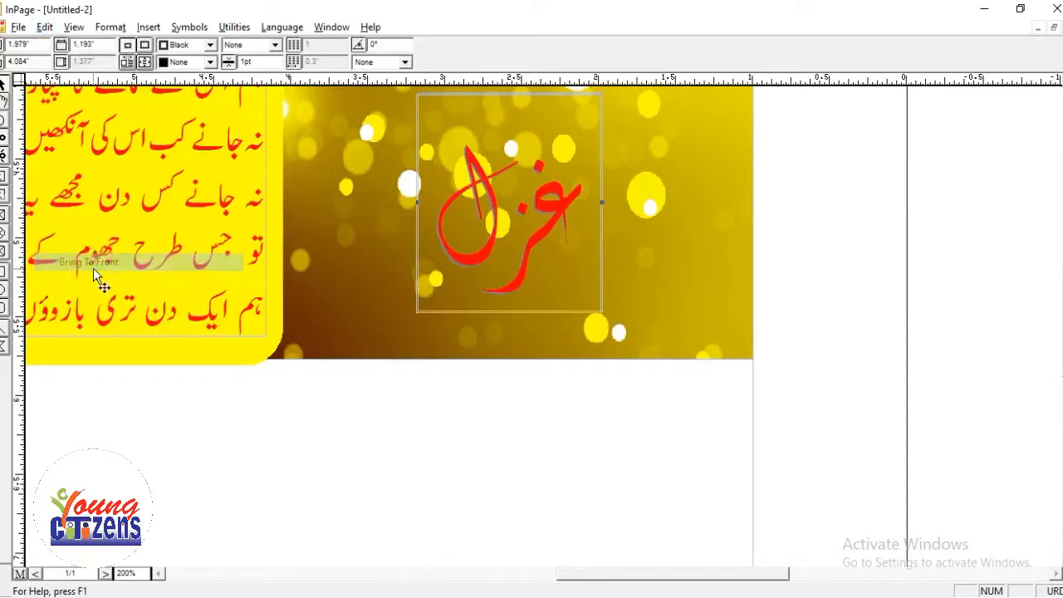
{"action": "left_click", "coordinate": [371, 392]}
Extend the background picture's lower edge below the yellow poem panel, to a picture height of about 4.74".
{"action": "key", "text": "ctrl+0"}
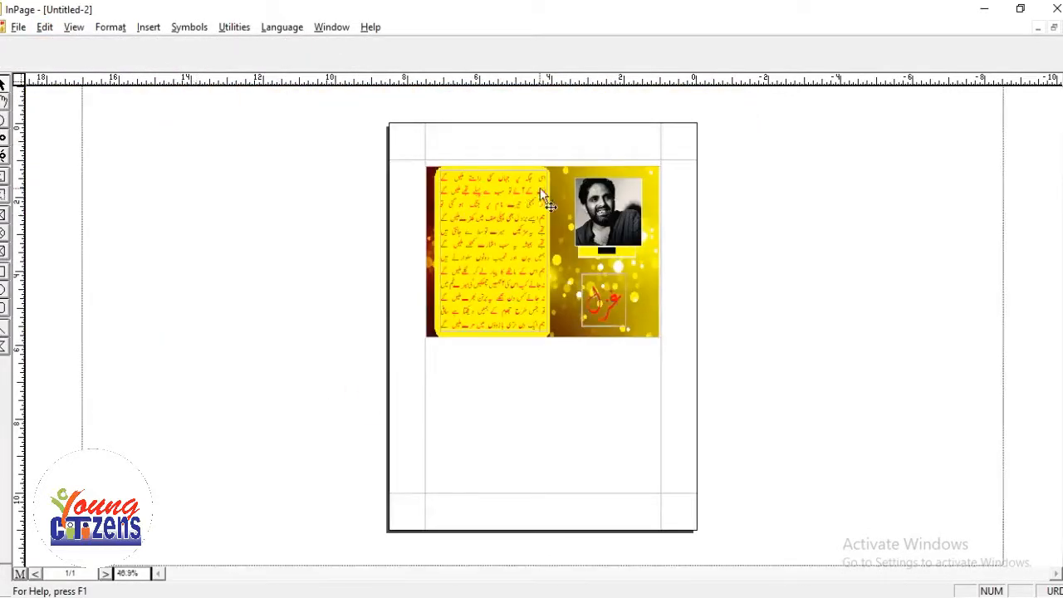
{"action": "right_click", "coordinate": [539, 187]}
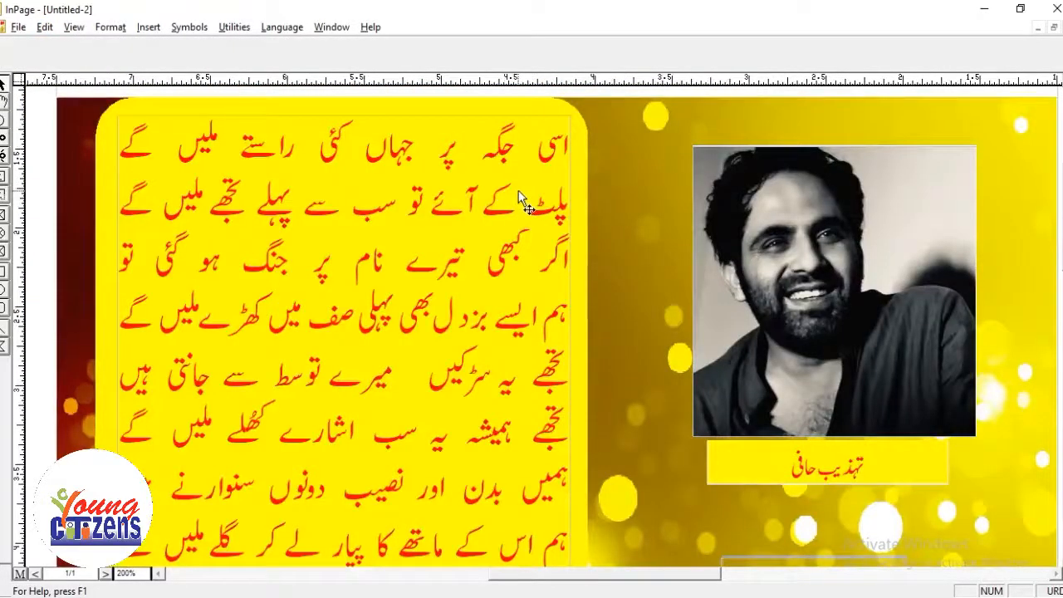
{"action": "left_click_drag", "start_coordinate": [574, 363], "coordinate": [562, 157]}
{"action": "left_click_drag", "start_coordinate": [543, 304], "coordinate": [538, 172]}
{"action": "left_click", "coordinate": [591, 459]}
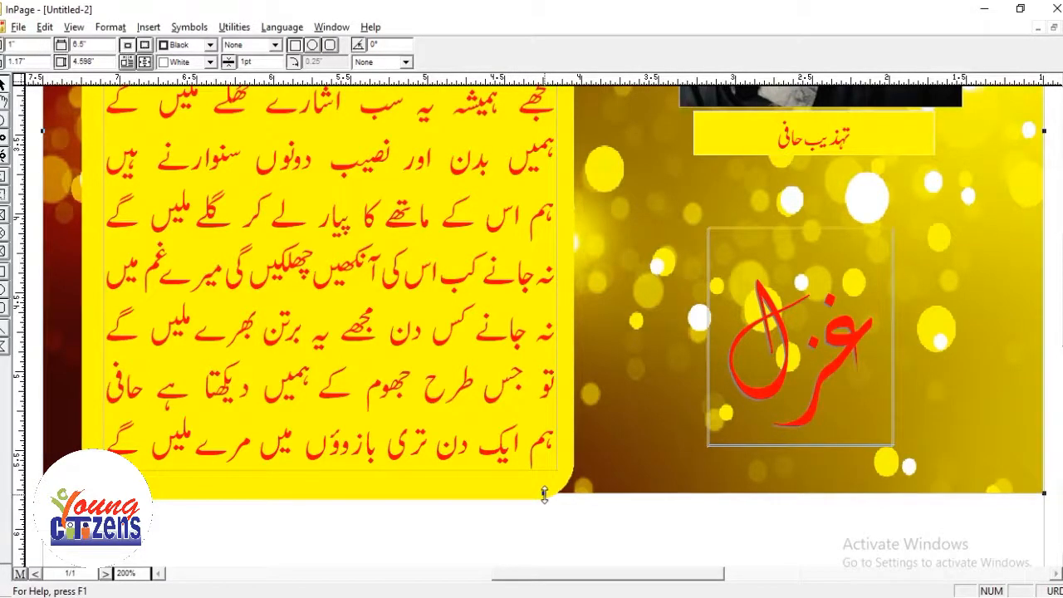
{"action": "left_click_drag", "start_coordinate": [544, 495], "coordinate": [543, 517]}
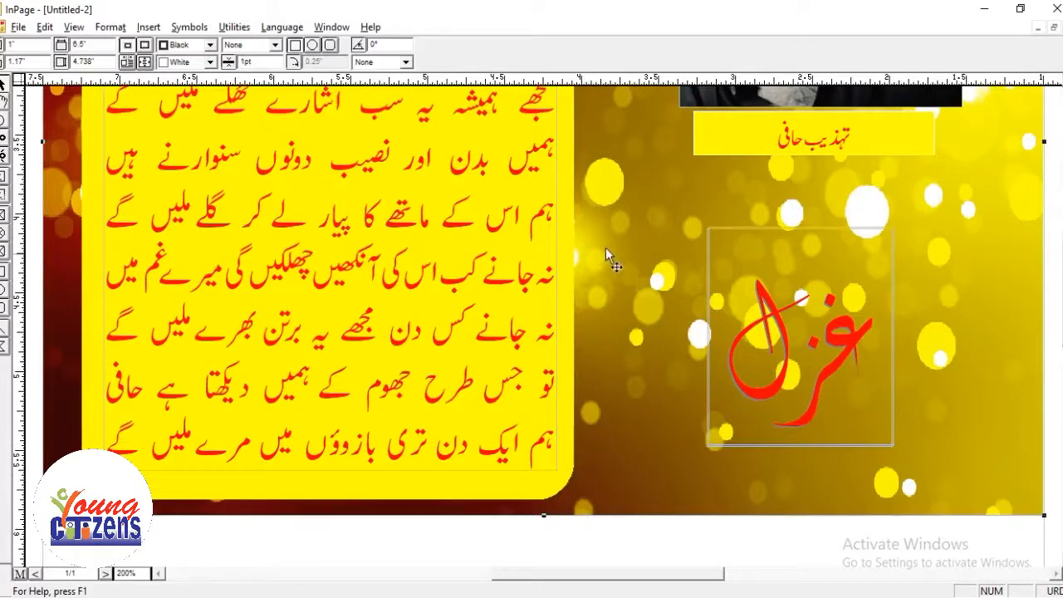
Extend the background picture's upper edge above the yellow panel, to a vertical position of about 1.11" and height of about 4.80".
{"action": "left_click_drag", "start_coordinate": [607, 237], "coordinate": [627, 444]}
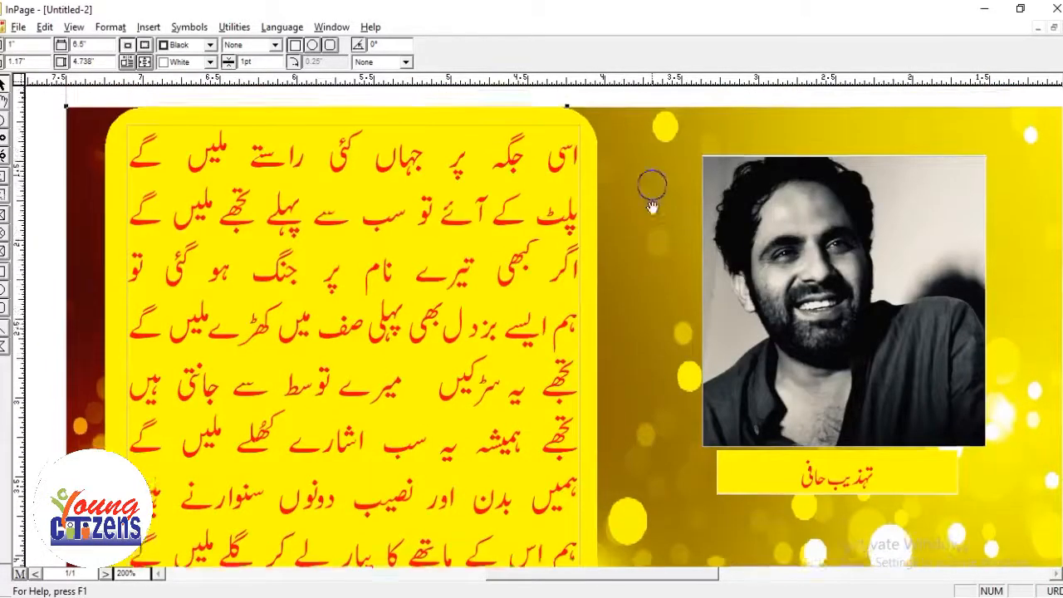
{"action": "left_click_drag", "start_coordinate": [652, 185], "coordinate": [669, 308]}
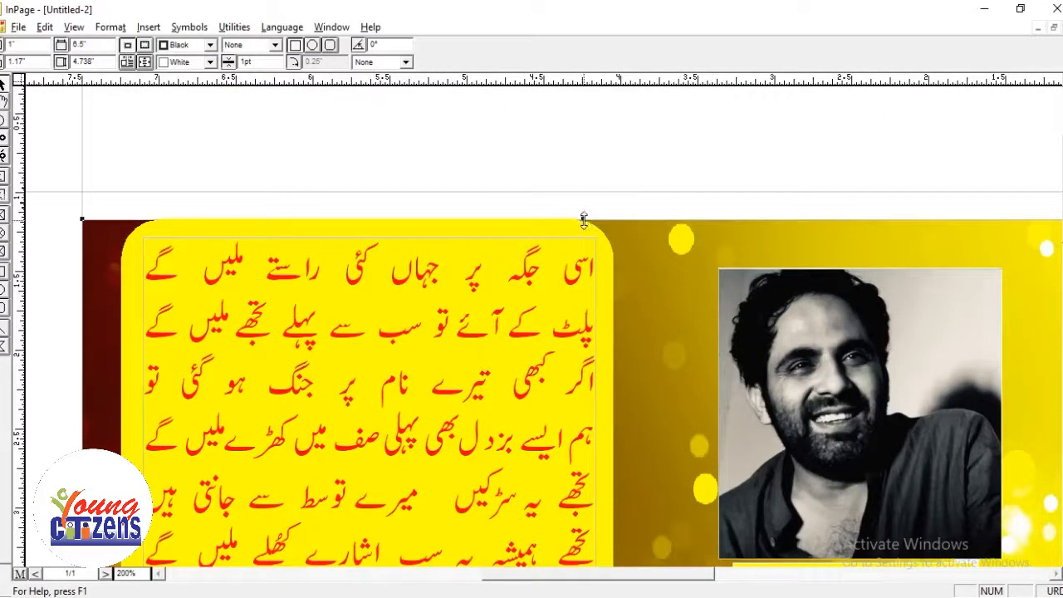
{"action": "left_click_drag", "start_coordinate": [584, 219], "coordinate": [586, 211]}
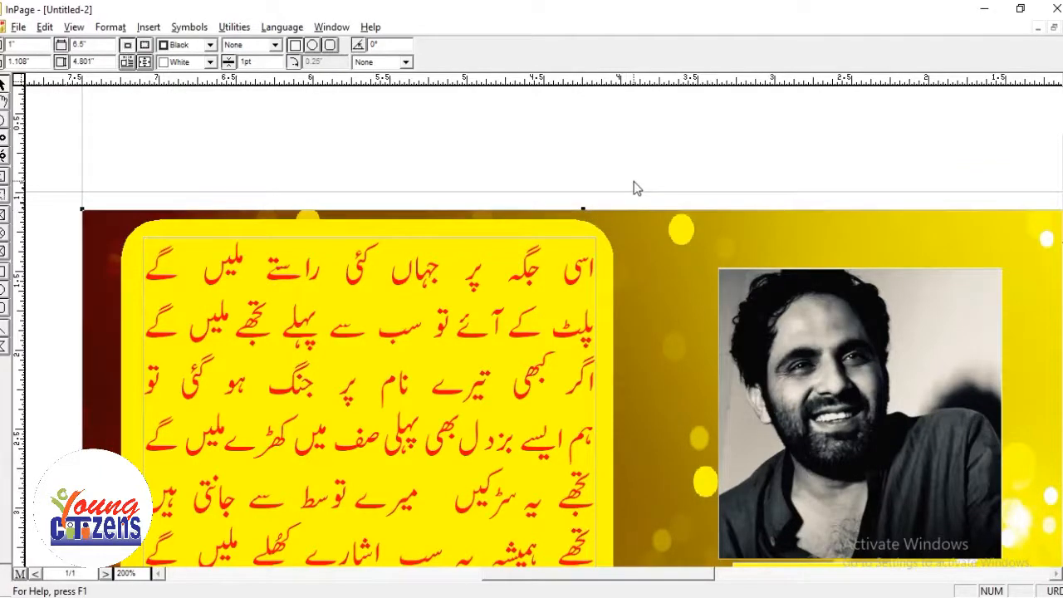
Review the whole page layout, and check the poem panel, captioned portrait and shadowed title up close.
{"action": "key", "text": "ctrl+0"}
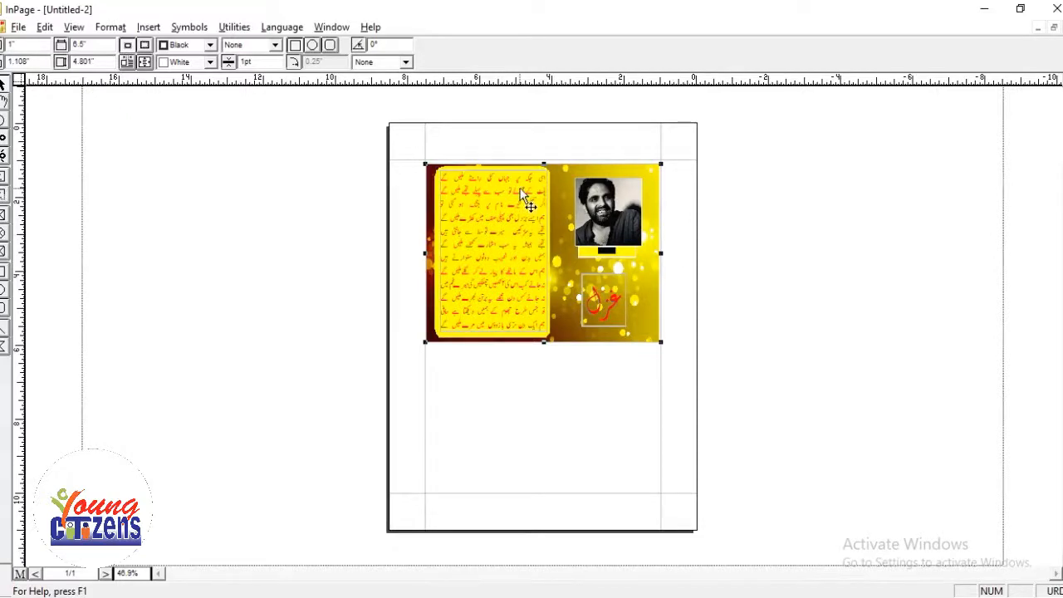
{"action": "key", "text": "ctrl+2"}
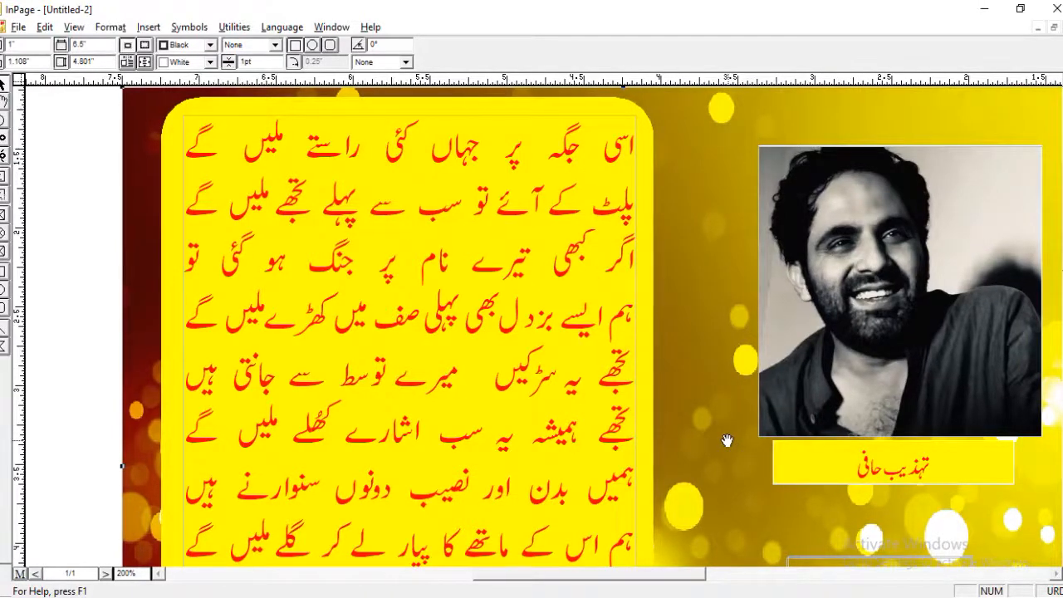
{"action": "left_click_drag", "start_coordinate": [724, 436], "coordinate": [720, 398]}
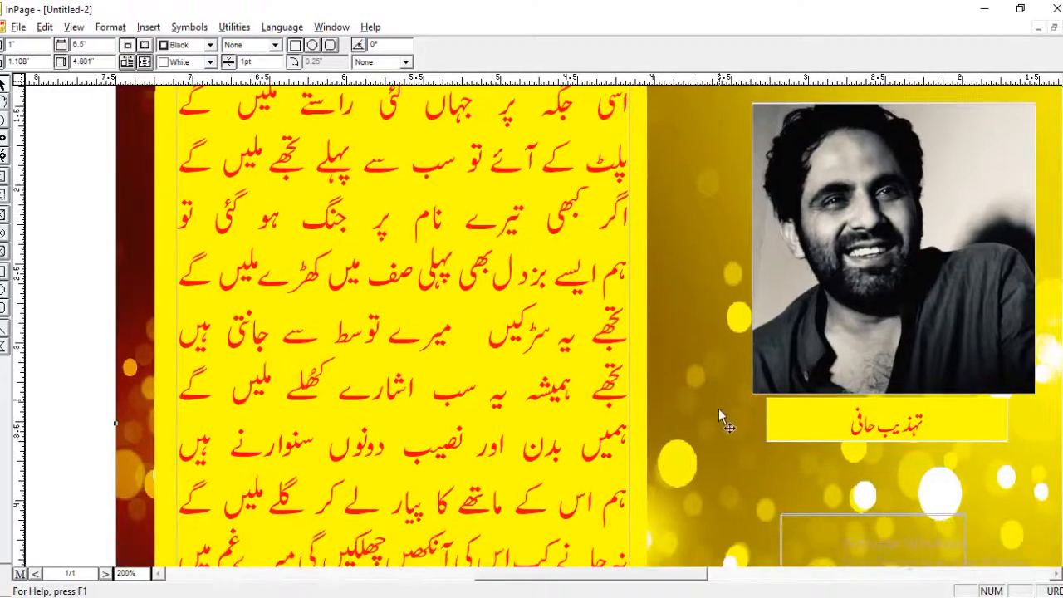
{"action": "left_click_drag", "start_coordinate": [711, 469], "coordinate": [722, 258]}
{"action": "left_click_drag", "start_coordinate": [723, 344], "coordinate": [713, 280]}
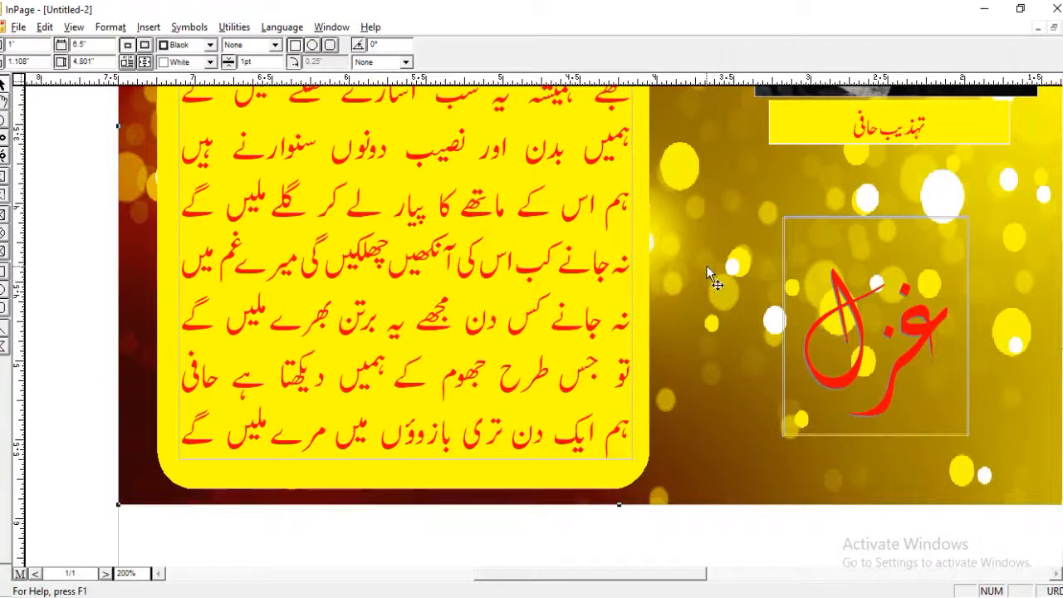